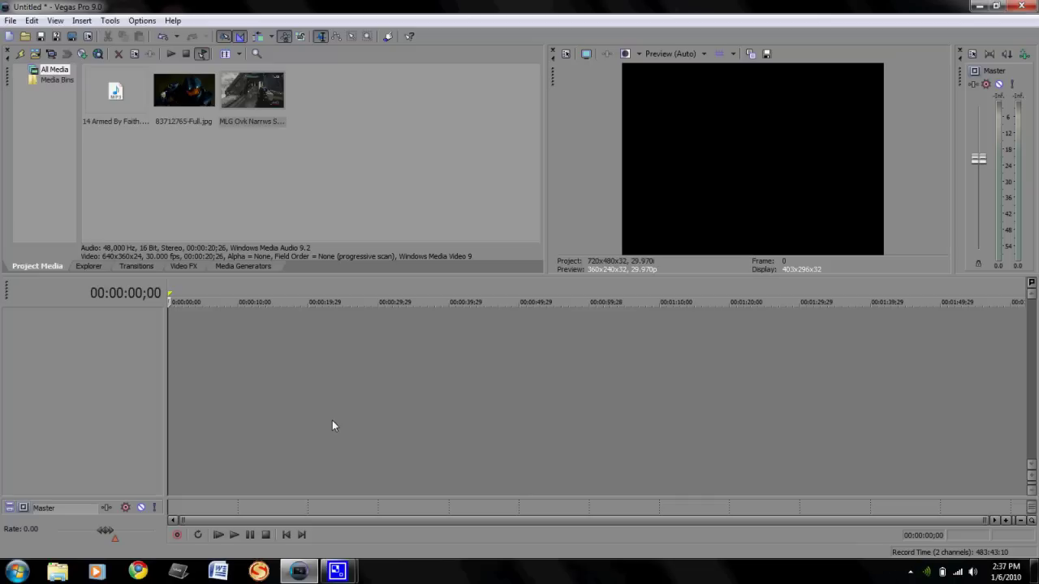
Place 83712765-Full.jpg at the timeline start and enable Mask in its Event Pan/Crop.
key("XF86AudioLowerVolume")
key("XF86AudioLowerVolume")
key("XF86AudioLowerVolume")
left_click(182, 120)
left_click_drag(182, 120, 168, 331)
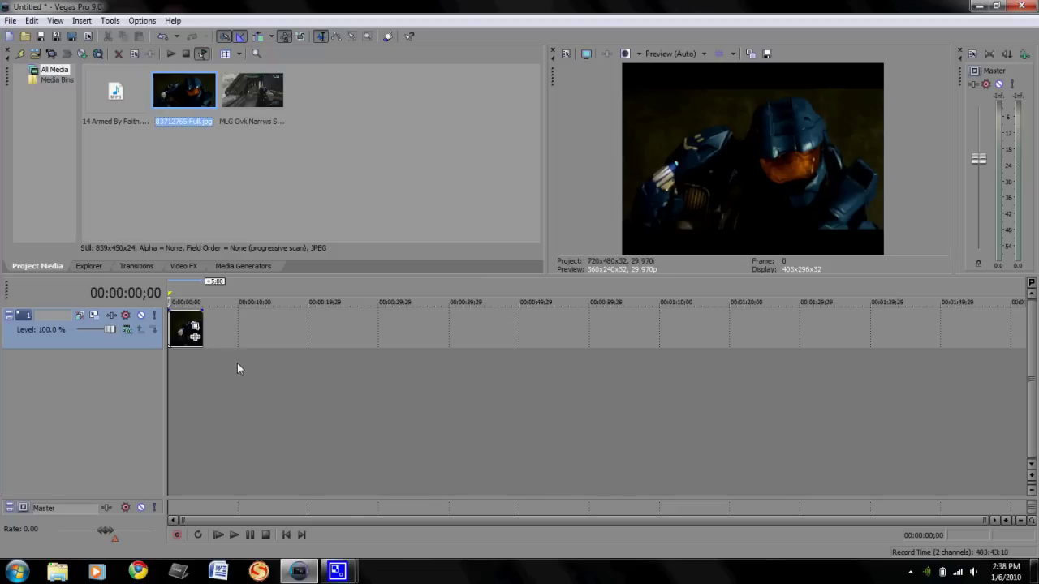
left_click(195, 328)
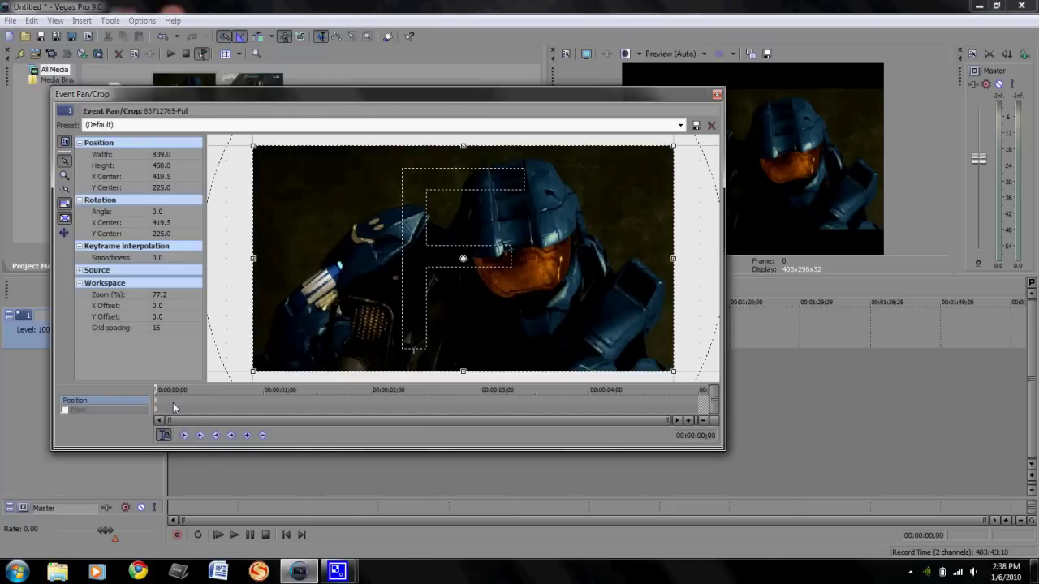
left_click(65, 411)
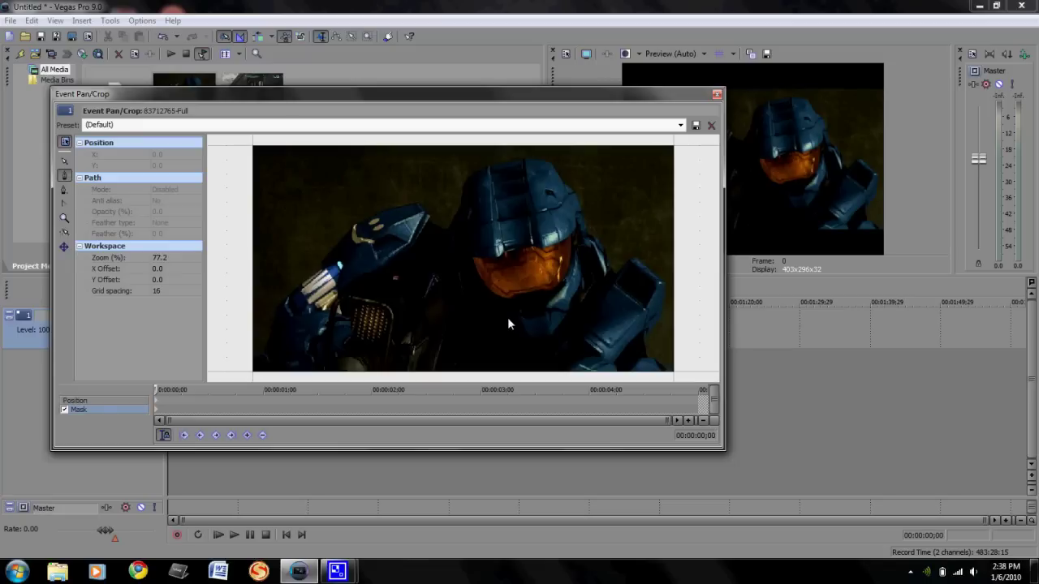
Zoom the Pan/Crop preview to about 152% and centre the helmet visor in view.
scroll(531, 276, "up", 3)
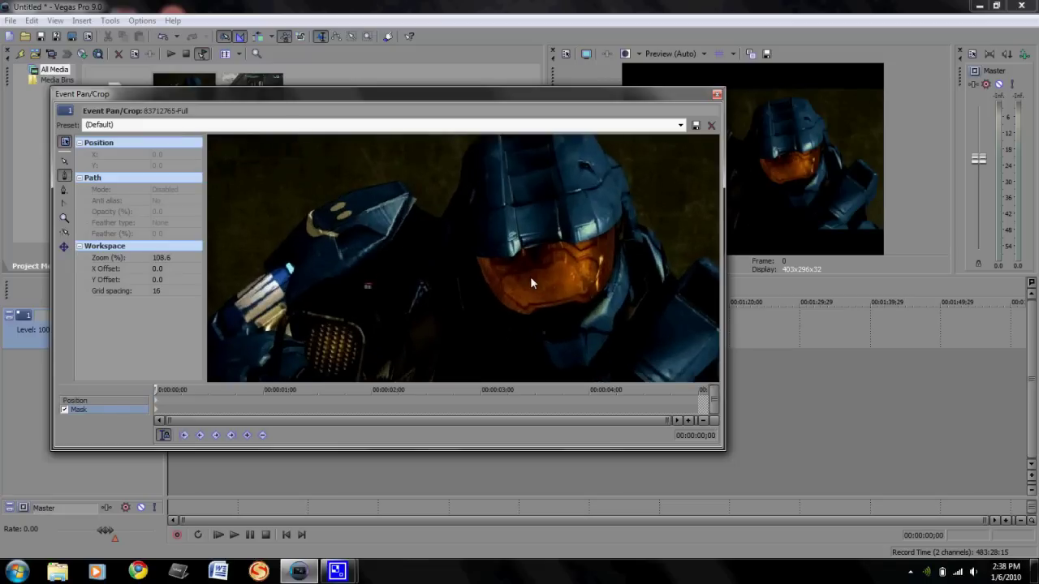
scroll(531, 283, "up", 3)
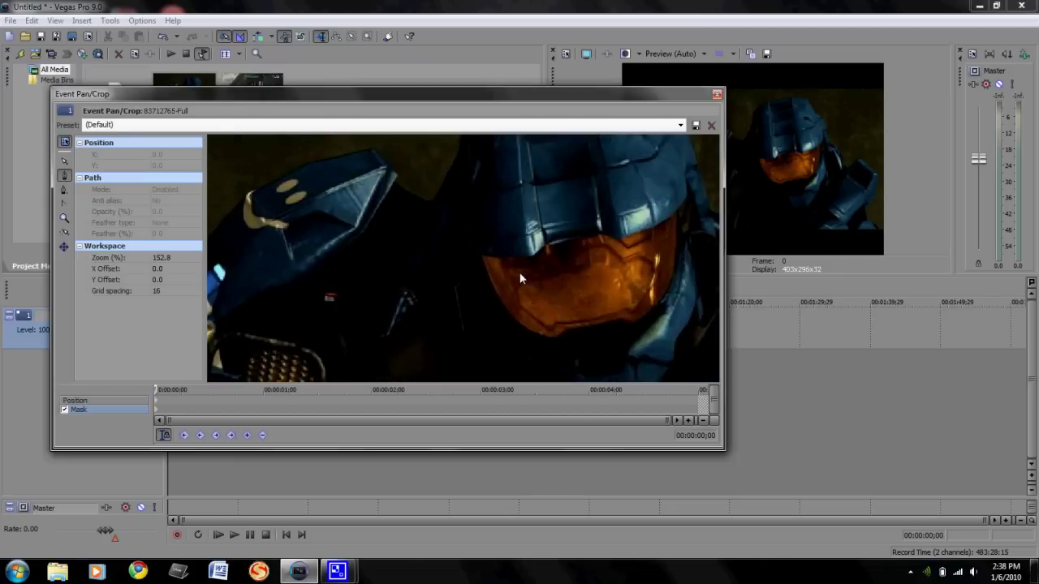
left_click_drag(599, 281, 496, 244)
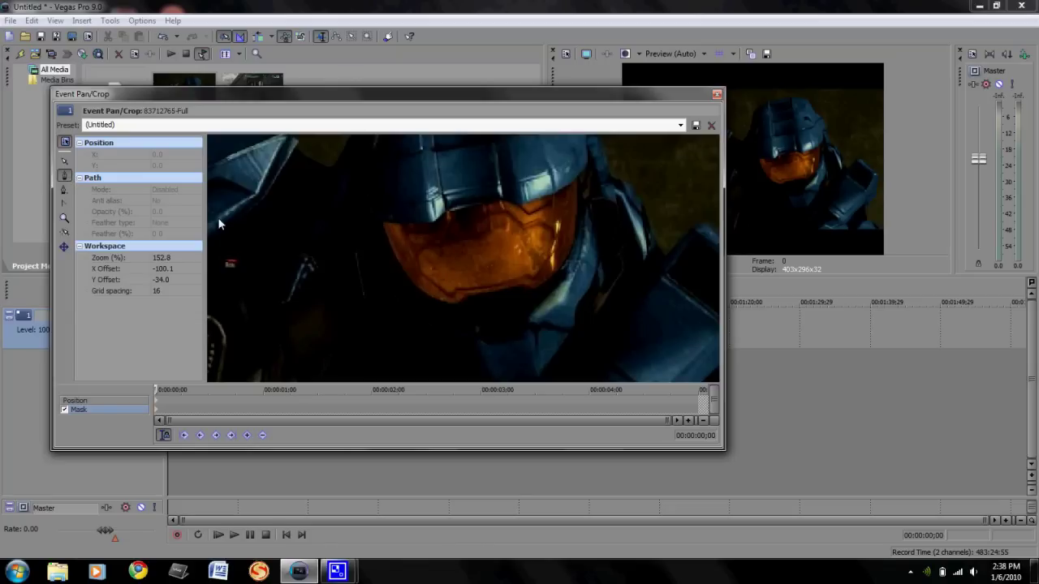
Trace mask points down the visor's left side and along its lower edge.
left_click(380, 222)
left_click(389, 241)
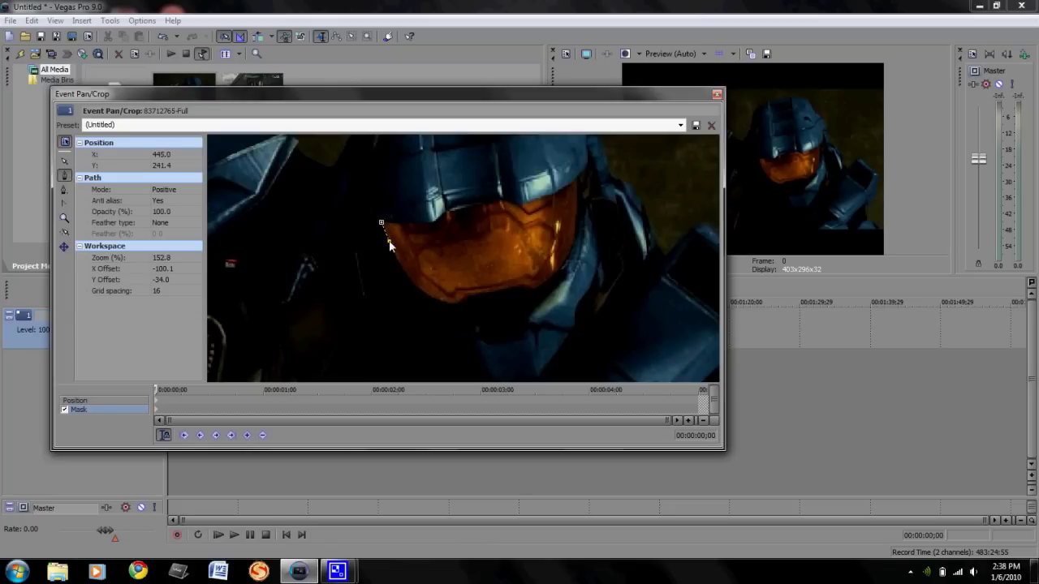
left_click(395, 256)
left_click(403, 270)
left_click(412, 282)
left_click(429, 294)
left_click(452, 303)
left_click(456, 305)
left_click(465, 294)
left_click(484, 293)
left_click(522, 284)
Extend the mask path up the visor's right edge.
left_click(531, 288)
left_click(552, 277)
left_click(569, 260)
left_click(576, 234)
left_click(575, 205)
left_click(576, 179)
left_click(555, 191)
Trace the visor's top edge and close the mask back at the first point.
left_click(538, 198)
left_click(520, 203)
left_click(509, 202)
left_click(499, 201)
left_click(488, 202)
left_click(478, 205)
left_click(463, 208)
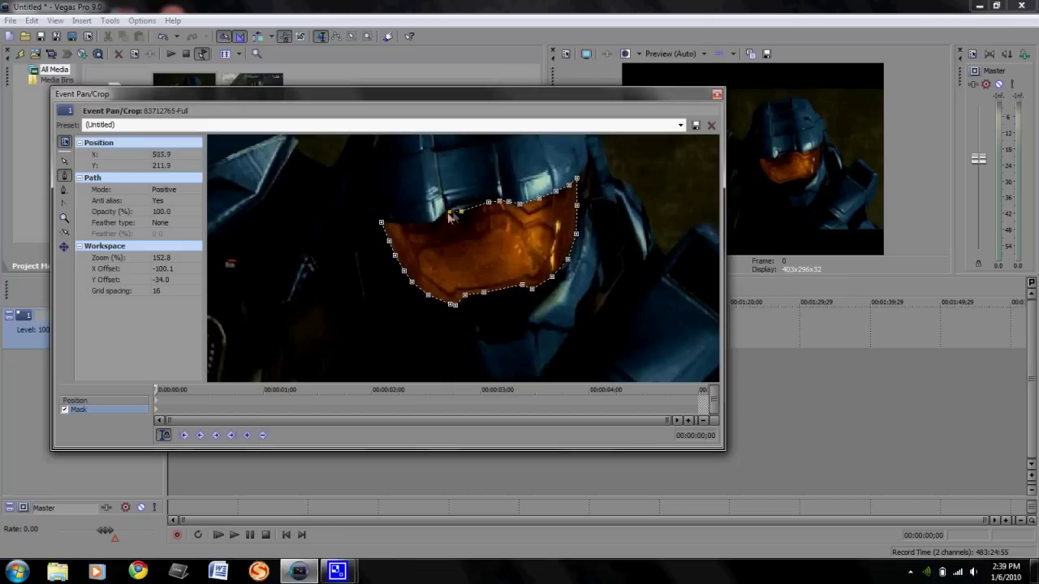
left_click(446, 212)
left_click(435, 218)
left_click(423, 221)
left_click(397, 224)
left_click(381, 223)
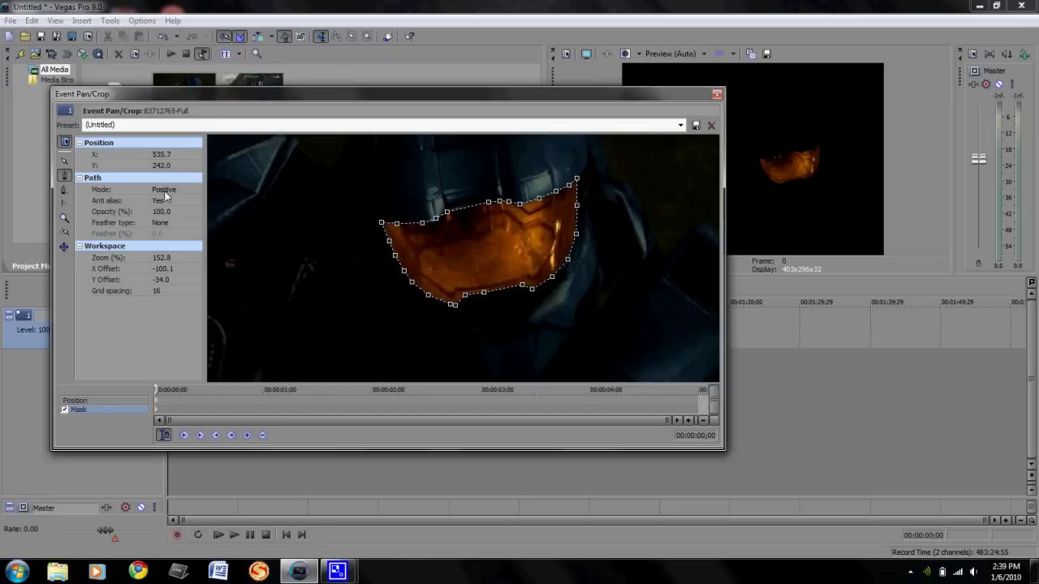
Set the mask's Path Mode to Negative, Feather type to Both, and Feather to 0.0%.
left_click(164, 190)
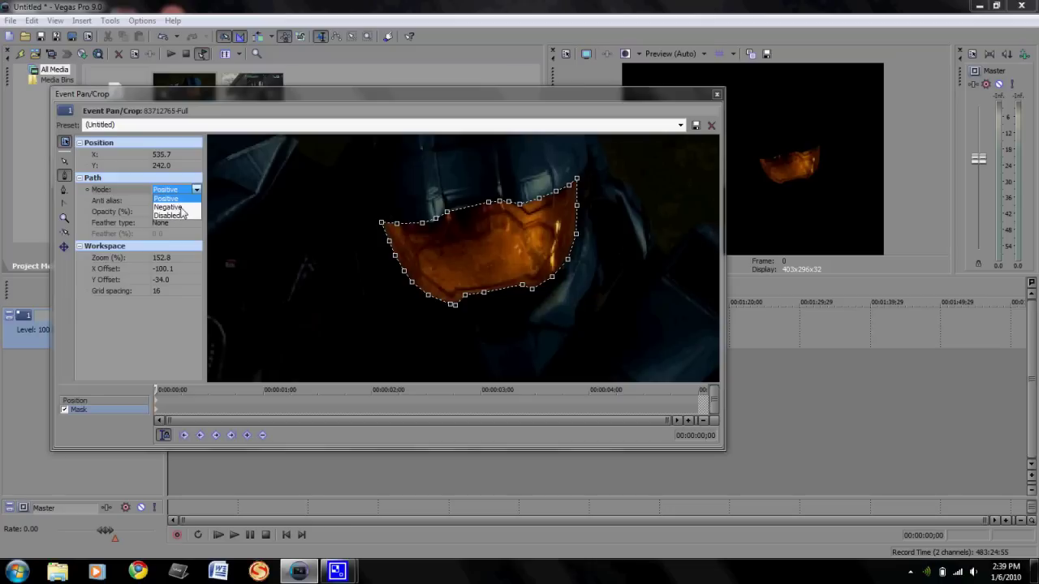
left_click(182, 207)
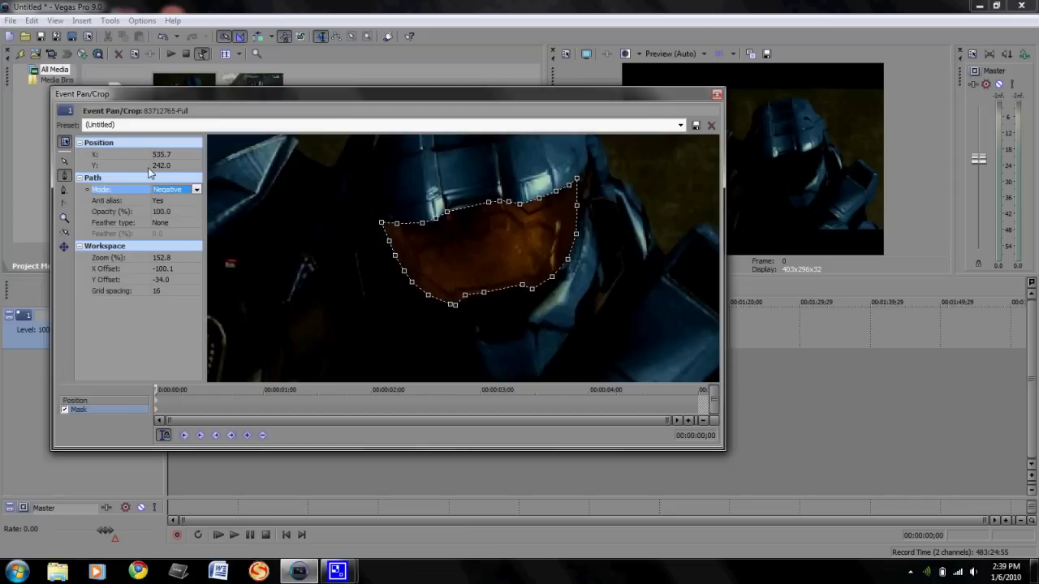
left_click(165, 223)
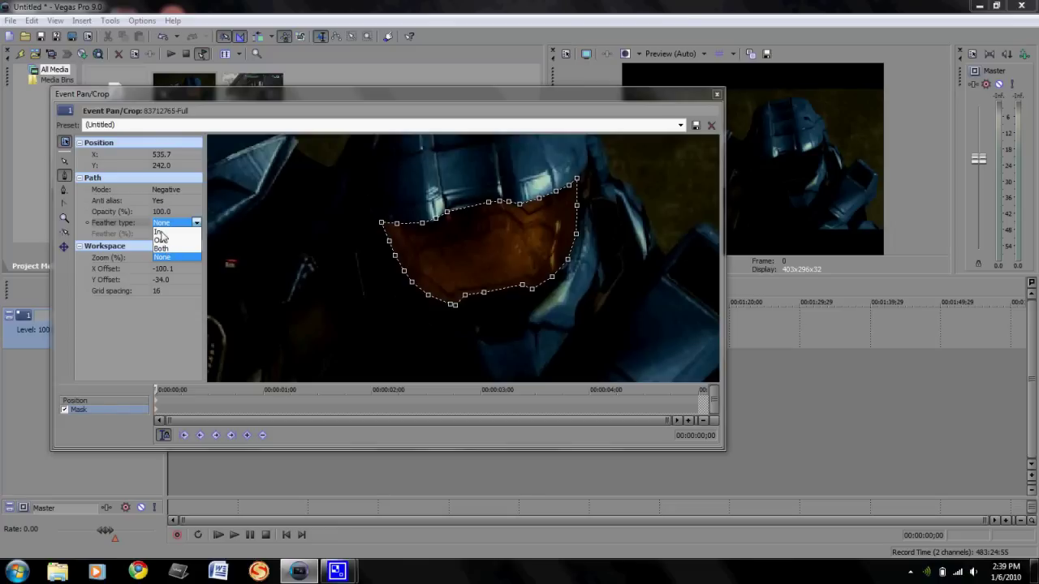
left_click(161, 248)
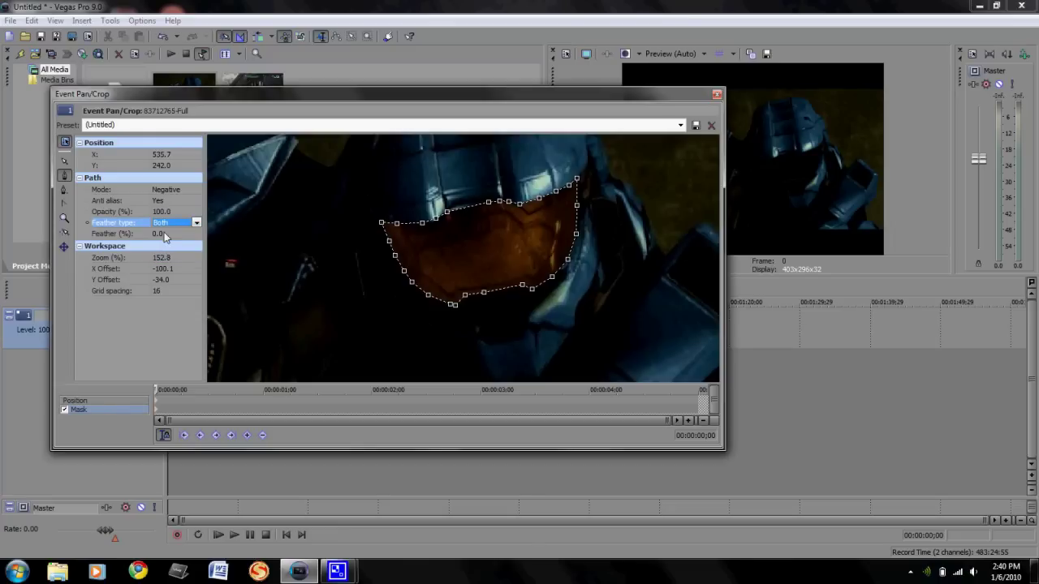
left_click(165, 235)
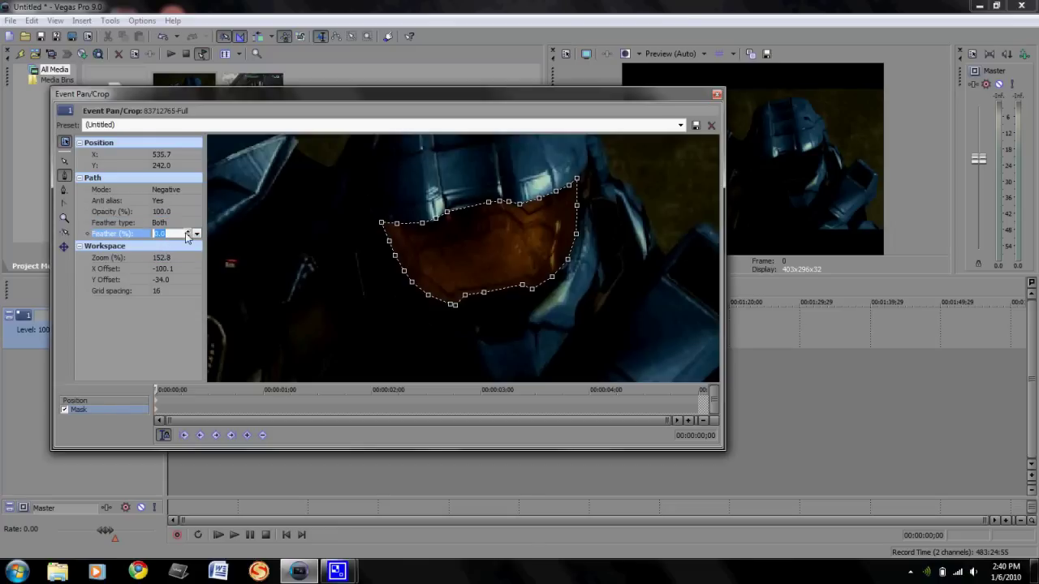
left_click(188, 231)
left_click(188, 237)
left_click(189, 338)
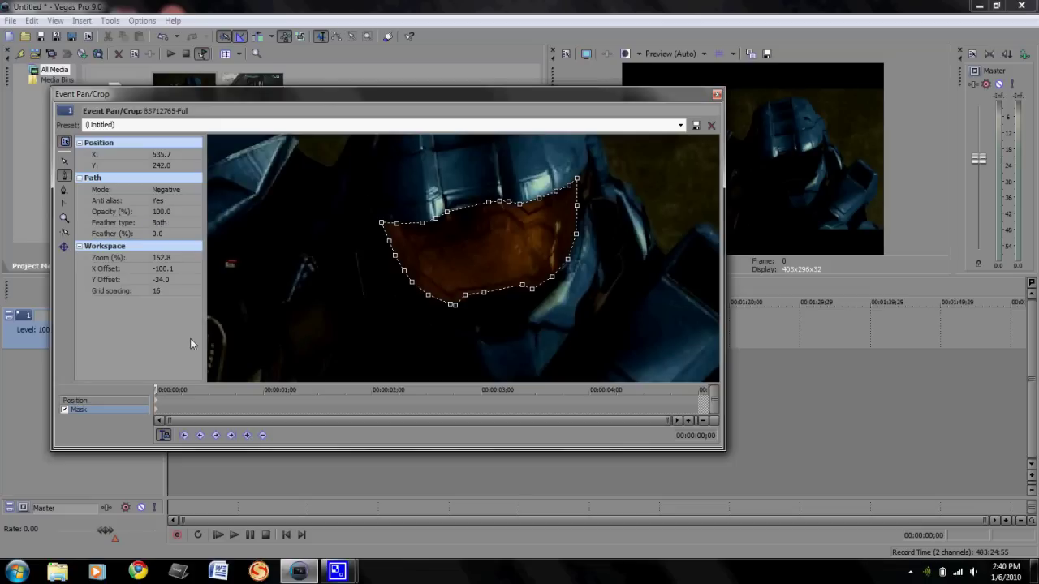
Add MLG Ovk Narrws SD.wmv on a track below the picture and delete its audio event.
left_click(715, 95)
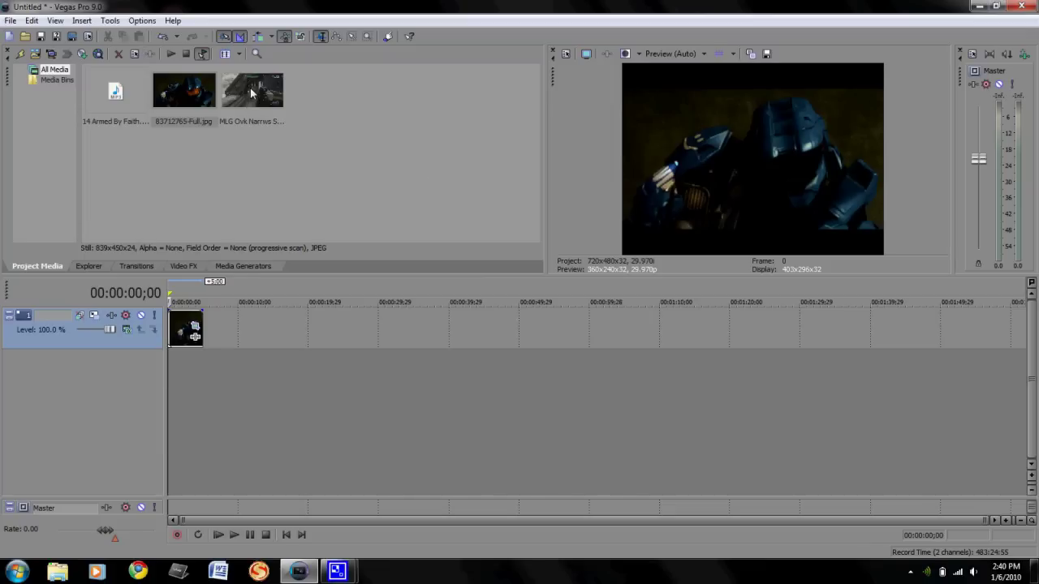
left_click_drag(251, 89, 171, 362)
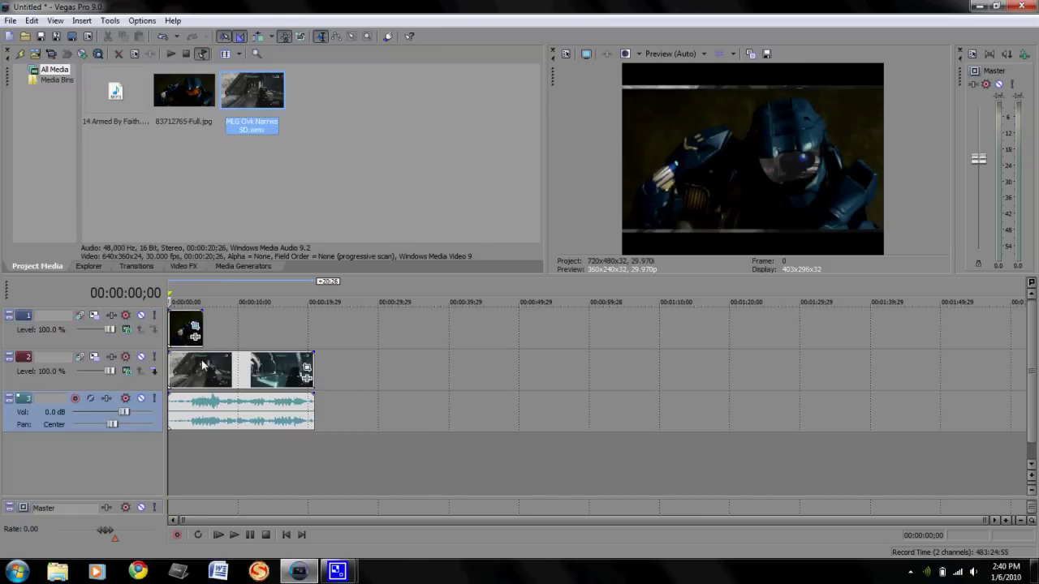
left_click(209, 369)
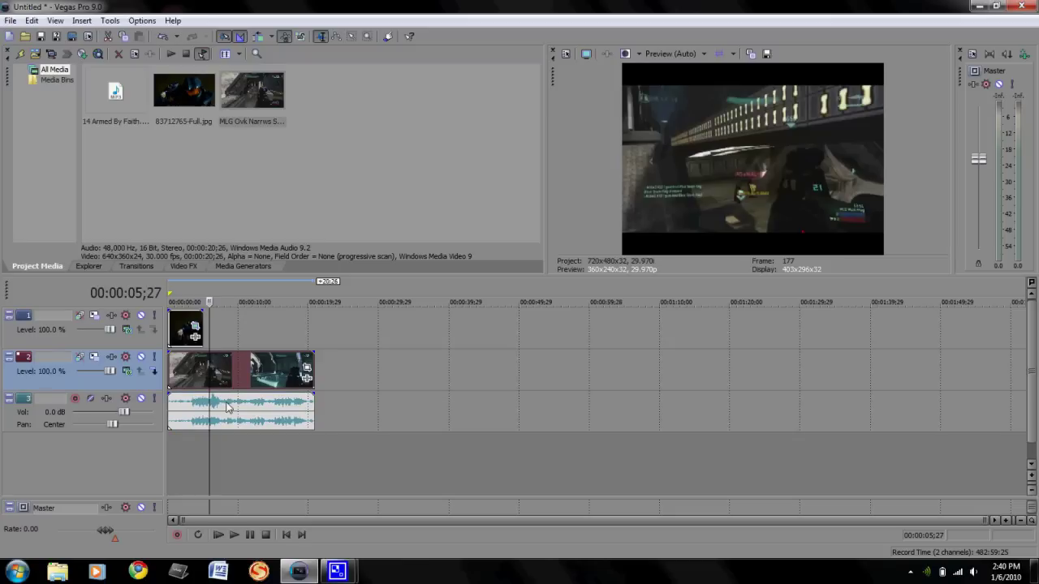
left_click(226, 404)
key("Delete")
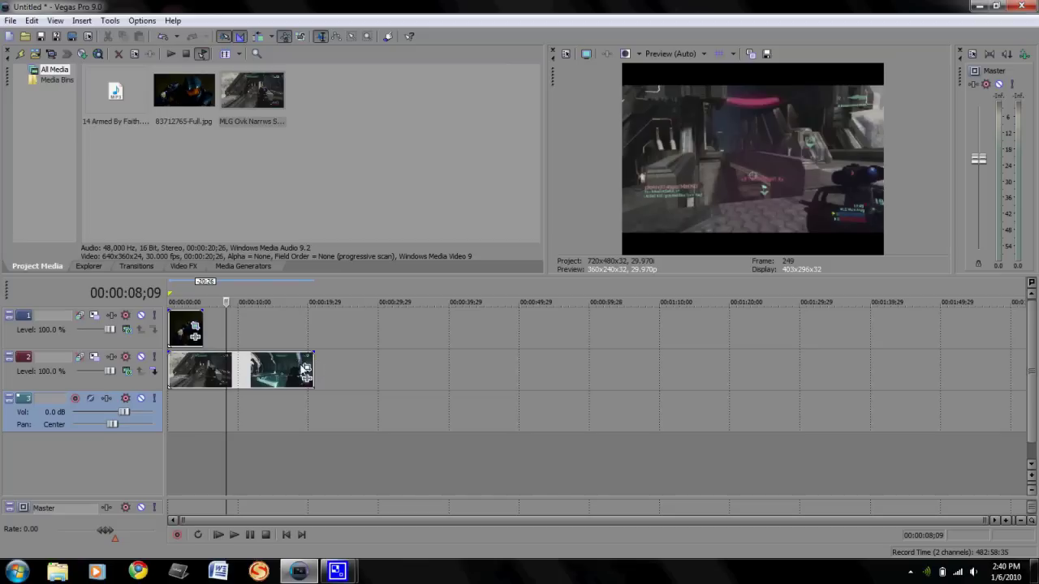
Delete the empty audio track 3 and preview the composite from the start.
right_click(55, 396)
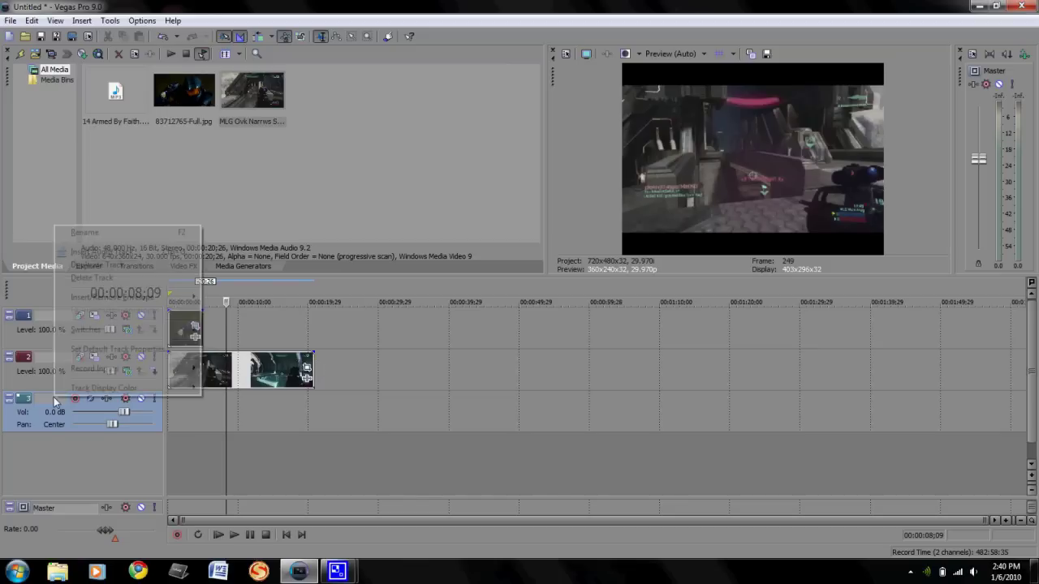
left_click(94, 278)
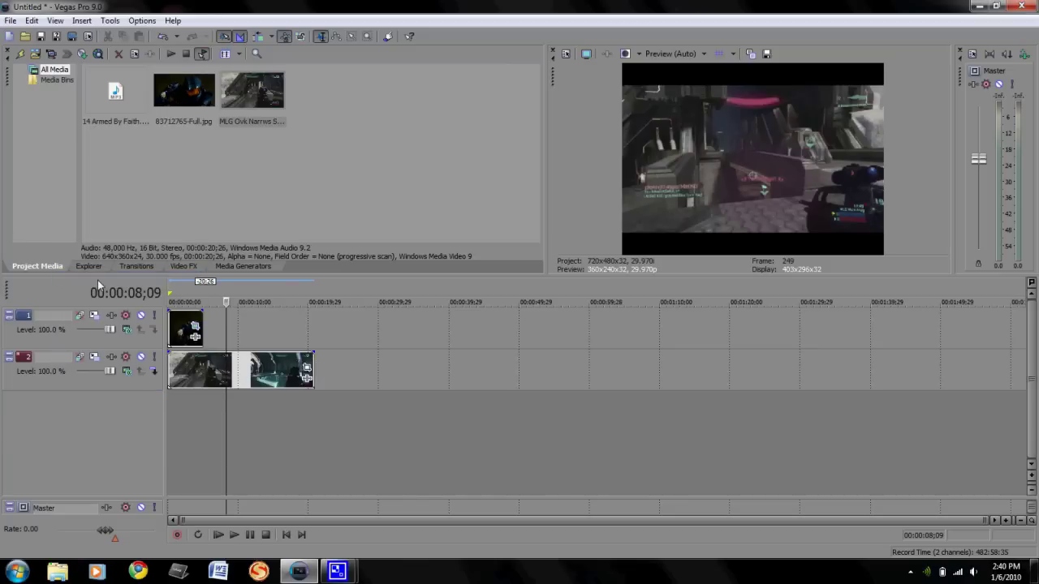
left_click(184, 332)
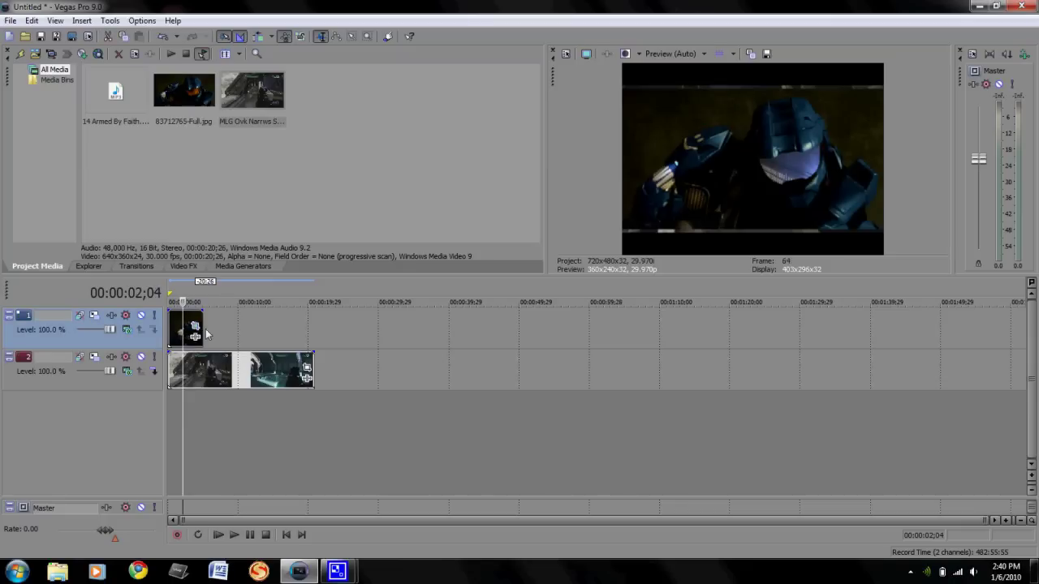
left_click(286, 535)
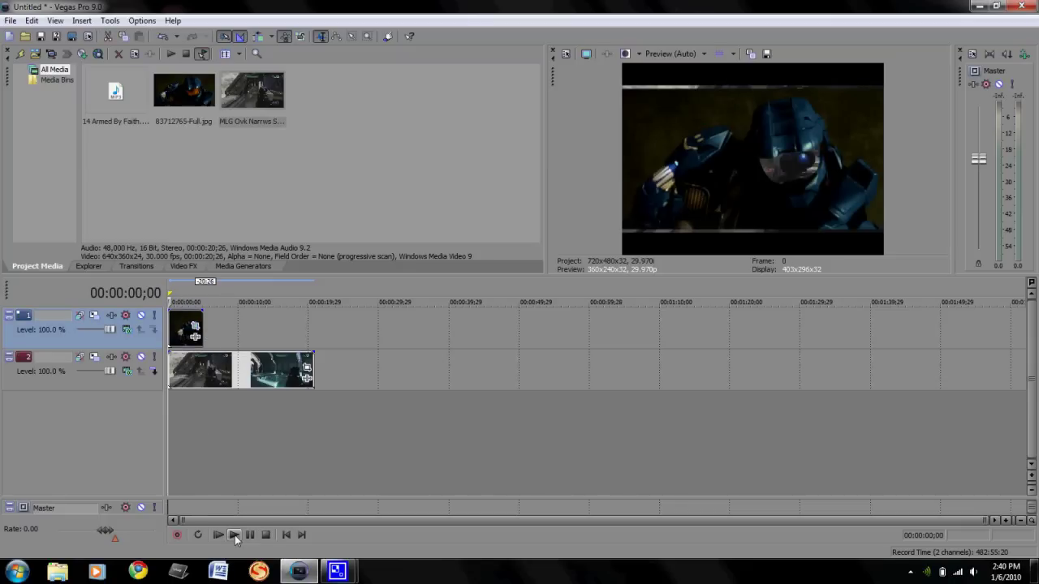
left_click(235, 535)
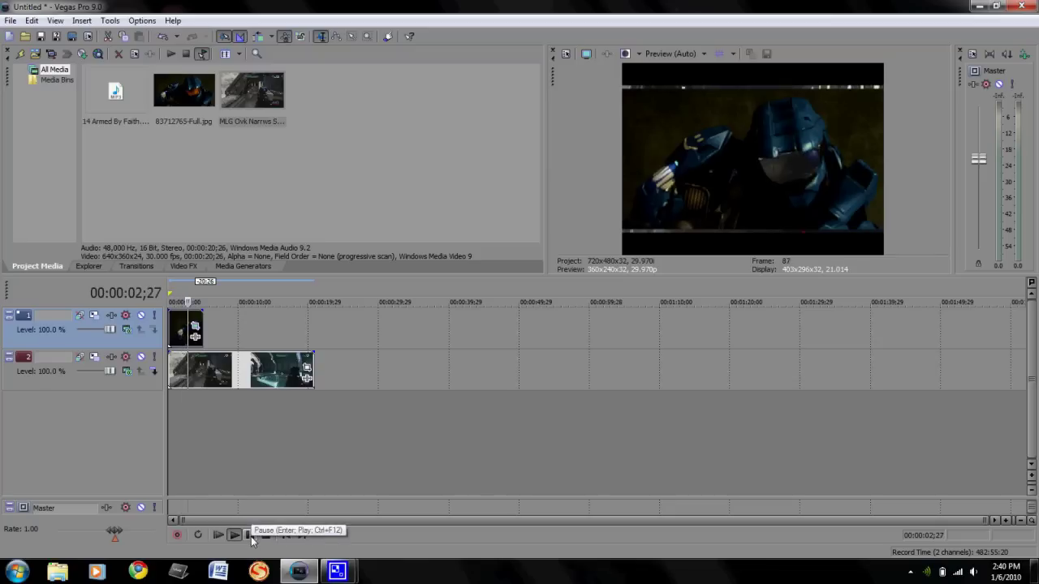
left_click(251, 536)
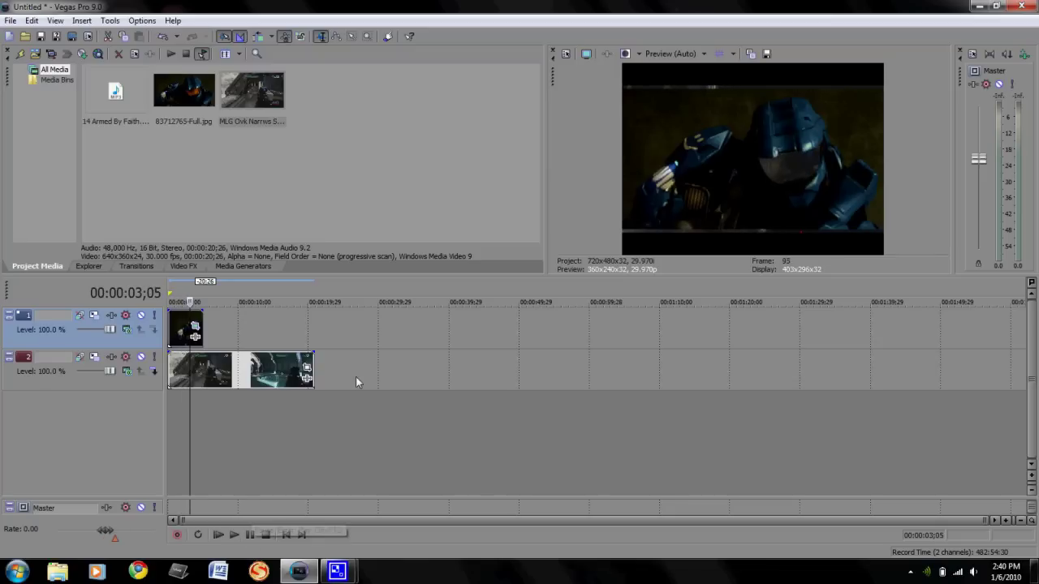
Enlarge the gameplay clip's pan/crop frame to about 1615.6 × 908.8 and shift it left.
left_click(307, 370)
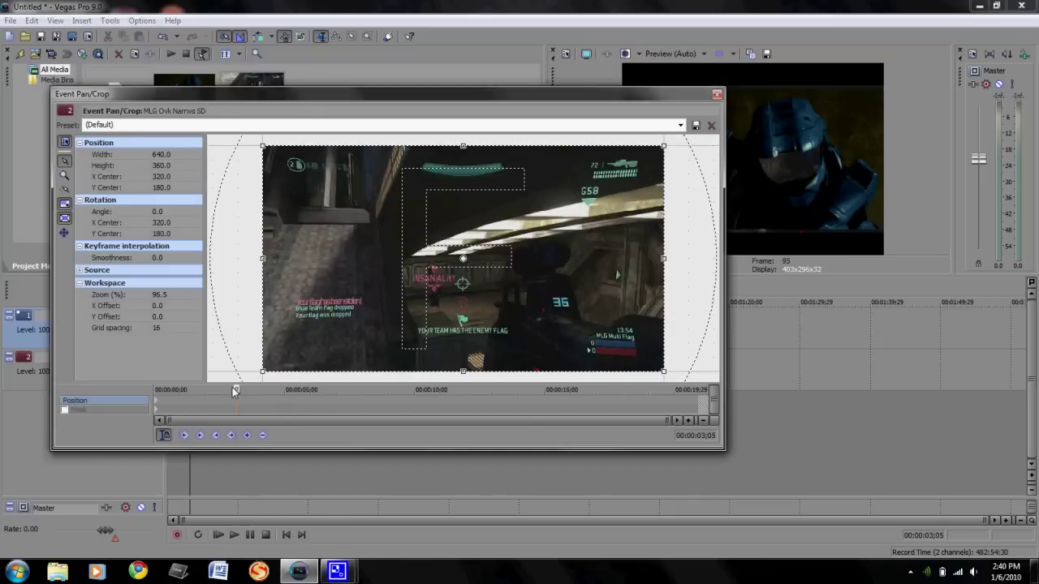
left_click_drag(235, 389, 89, 393)
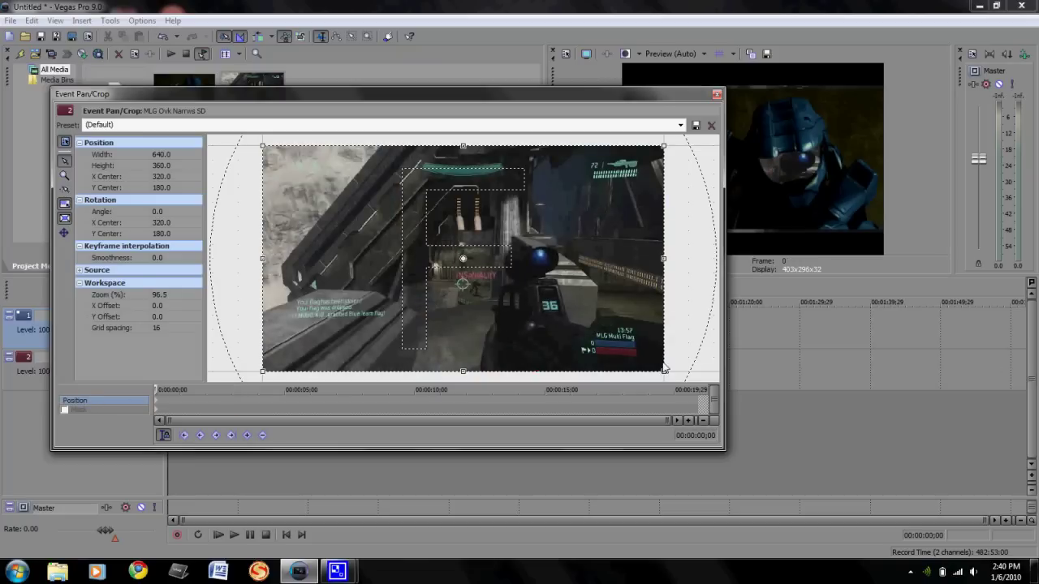
scroll(604, 286, "down", 3)
scroll(604, 286, "down", 2)
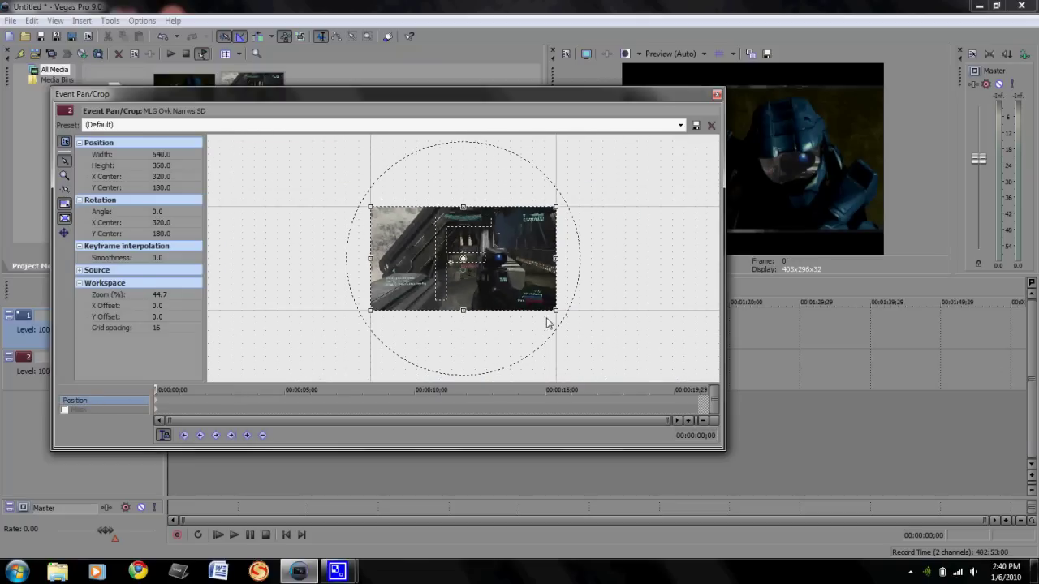
left_click_drag(557, 311, 698, 422)
left_click_drag(517, 307, 458, 312)
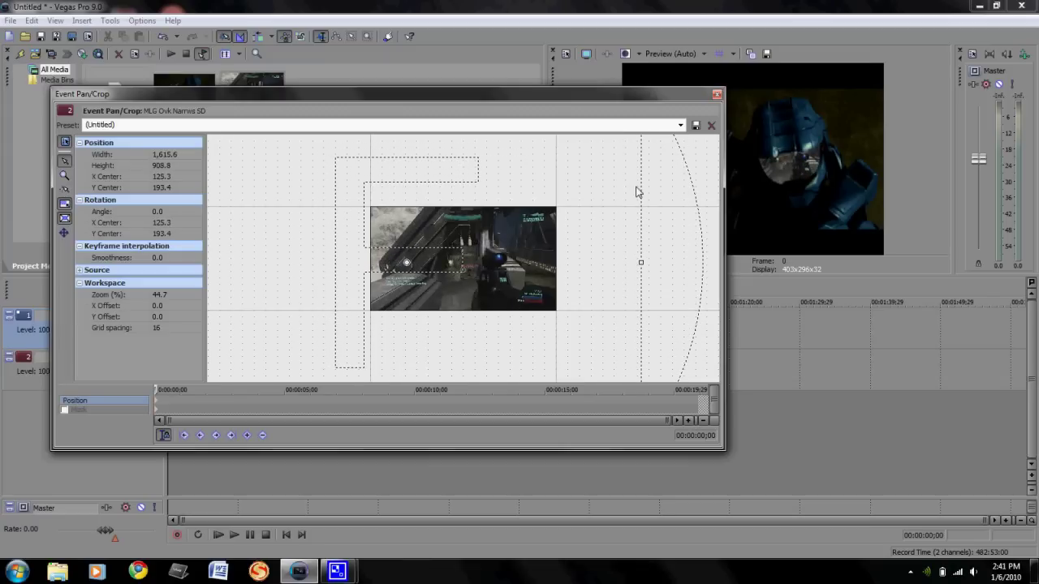
left_click(718, 95)
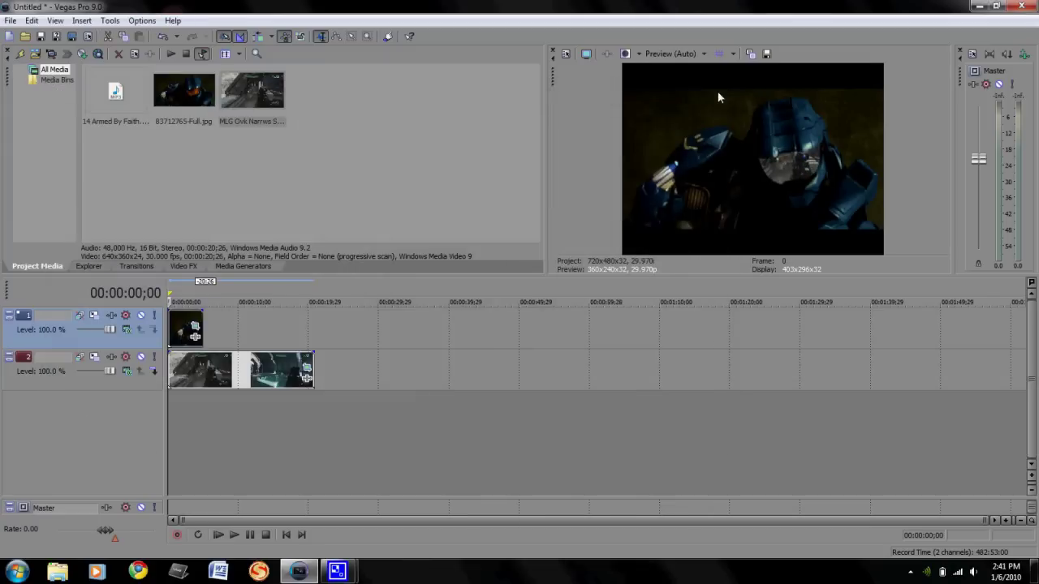
Add a second 83712765-Full.jpg copy on a new track and move the gameplay track beneath it.
left_click(182, 88)
left_click_drag(163, 430, 165, 430)
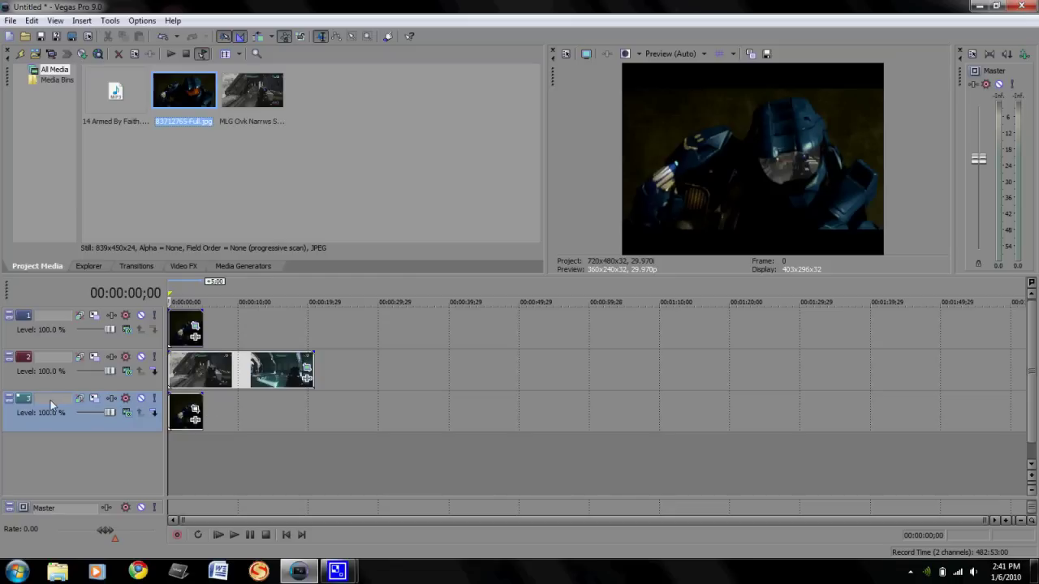
left_click(53, 355)
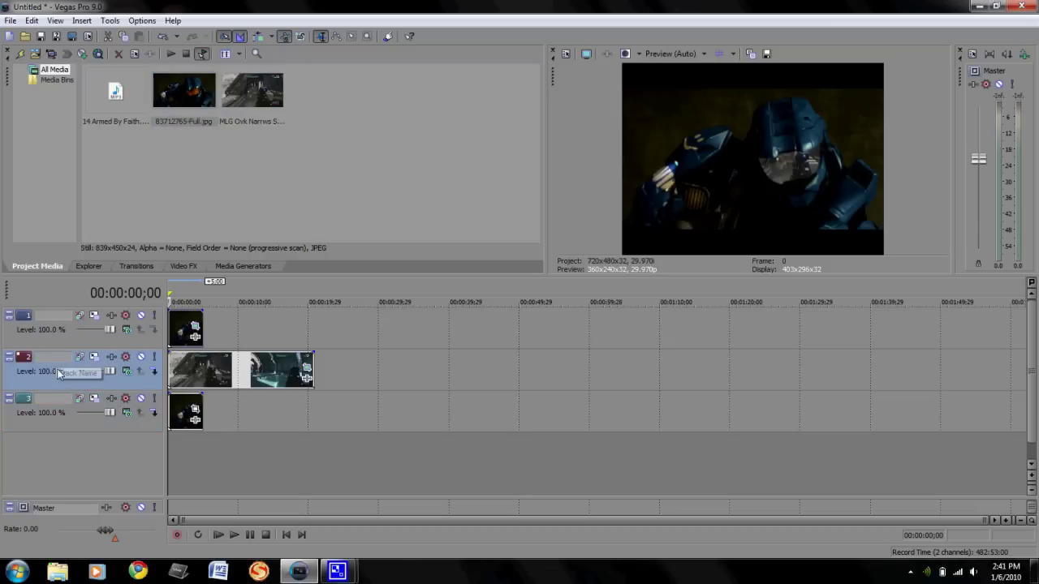
left_click_drag(66, 439, 67, 435)
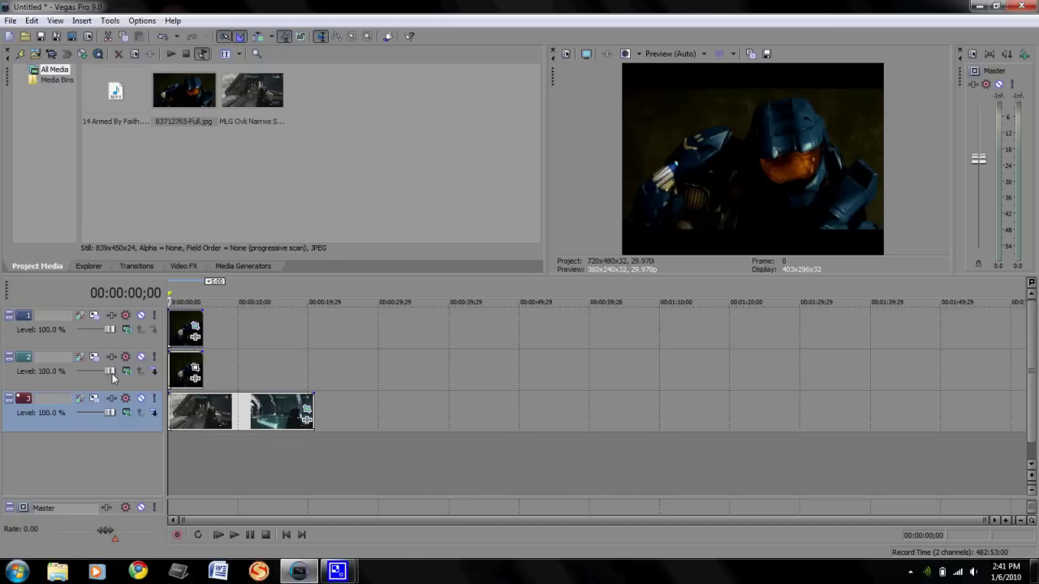
Lower track 2's level to 50.9% and play back briefly to preview the layers.
left_click_drag(109, 372, 95, 372)
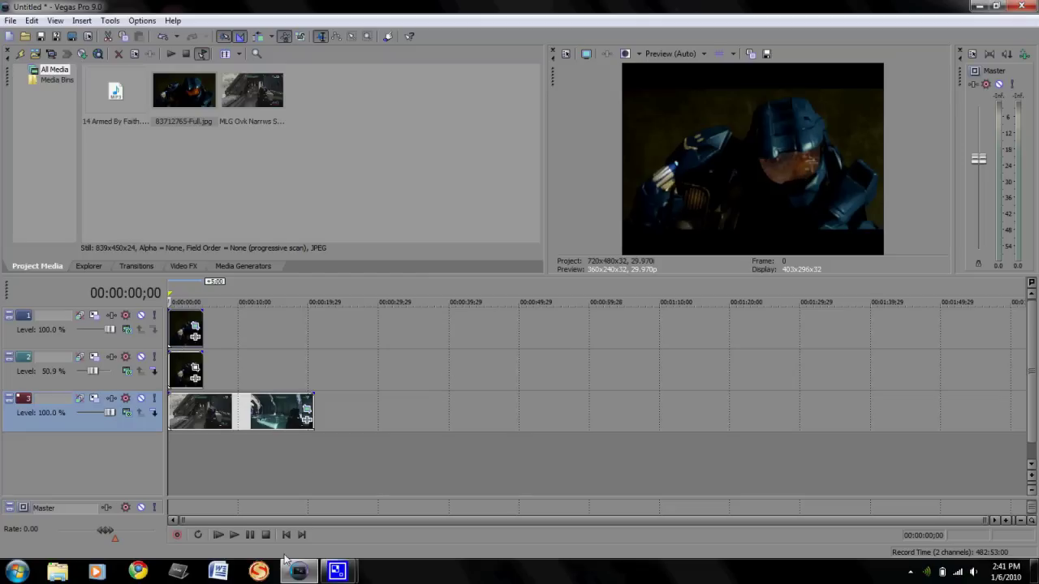
left_click(234, 534)
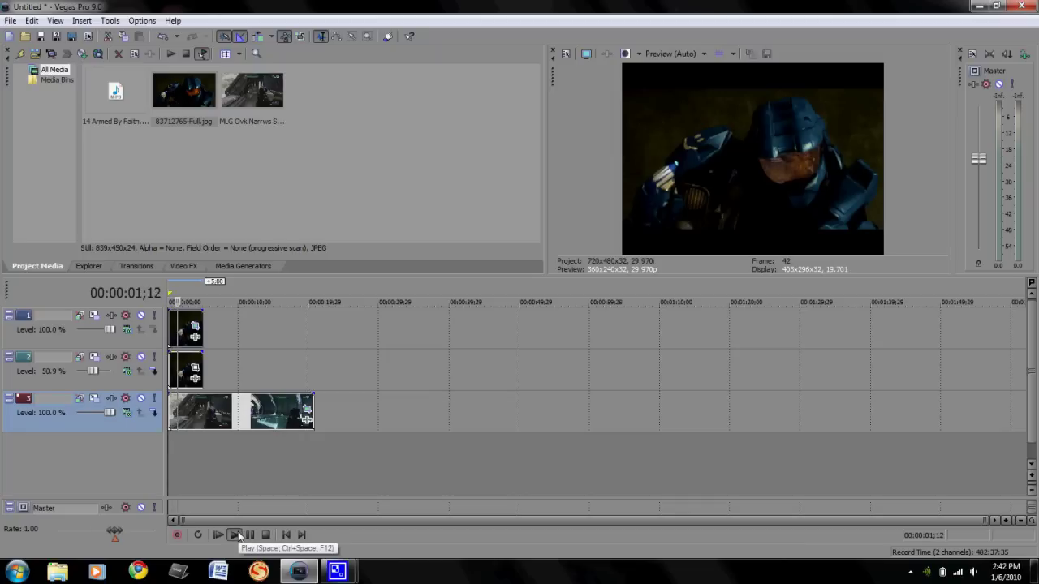
left_click(250, 535)
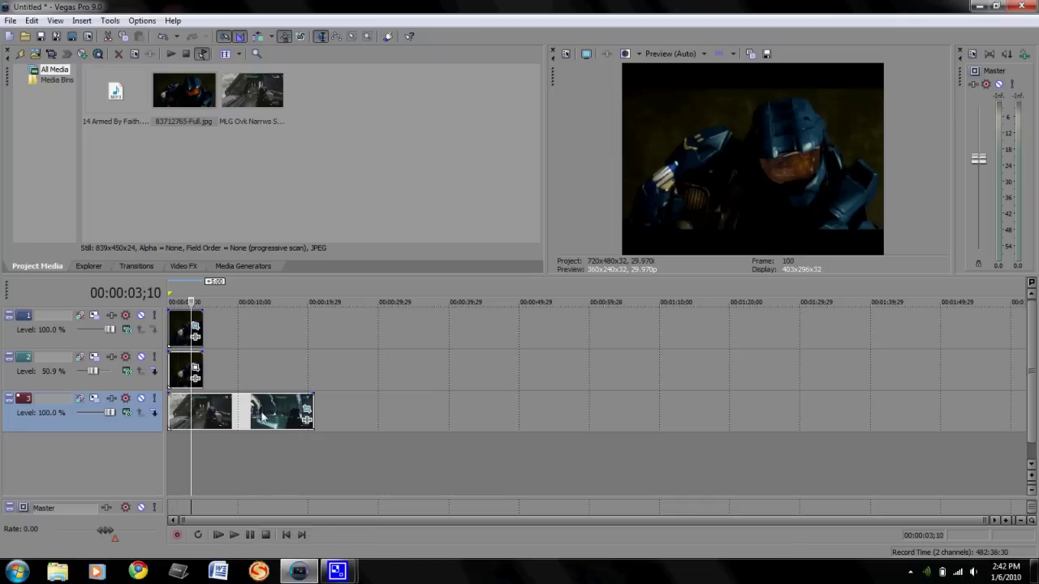
Add a Position keyframe at 00:00:01;15 on the top picture with a slightly smaller crop frame.
left_click(195, 331)
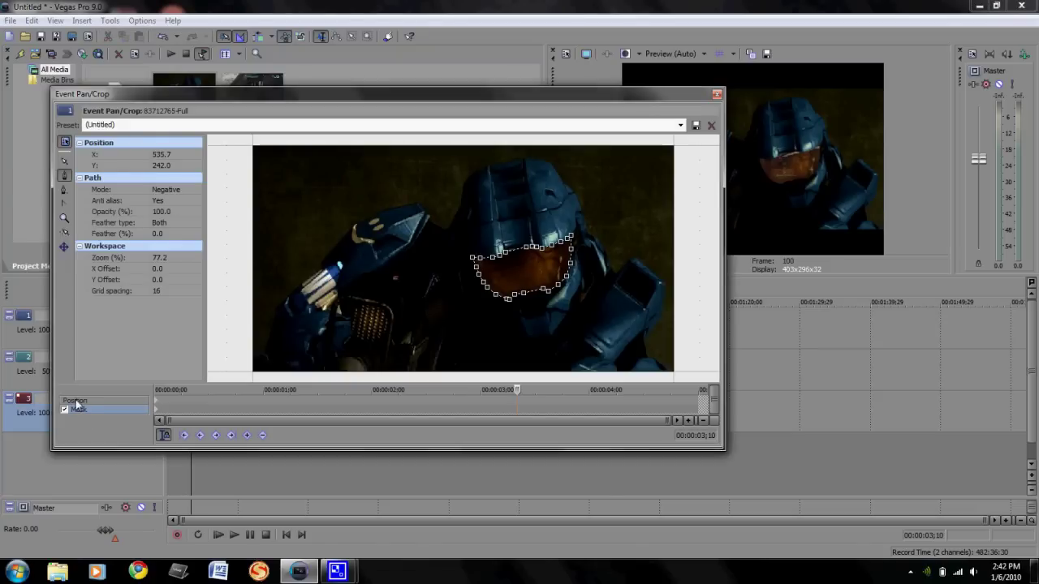
left_click(75, 401)
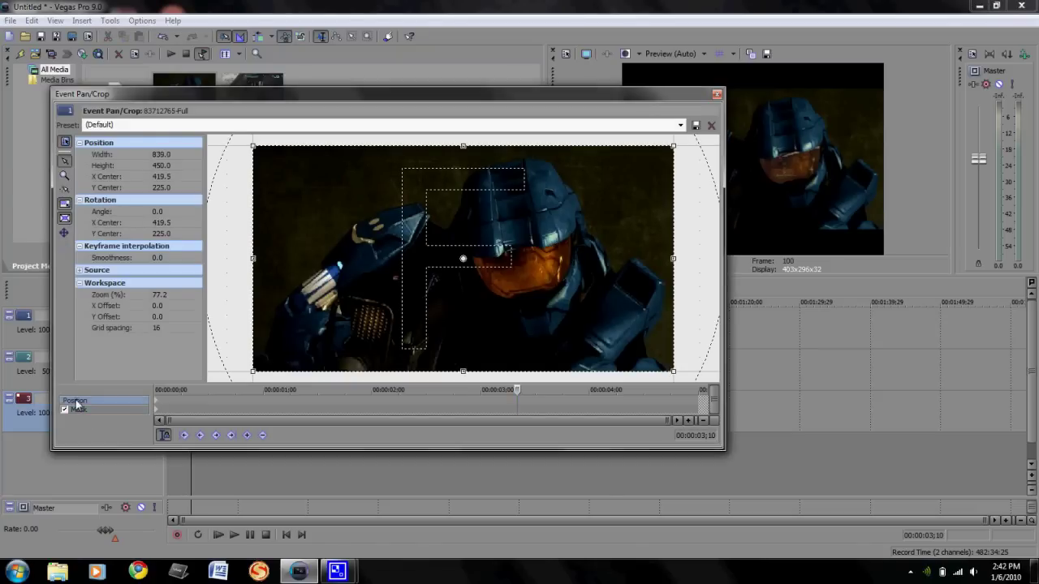
left_click(155, 400)
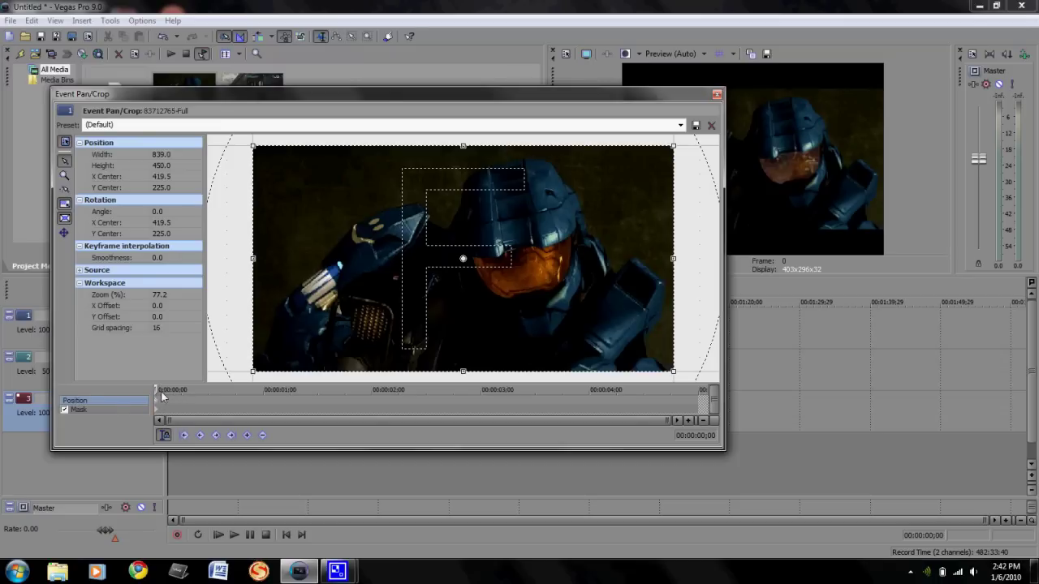
left_click(159, 393)
left_click_drag(159, 393, 317, 405)
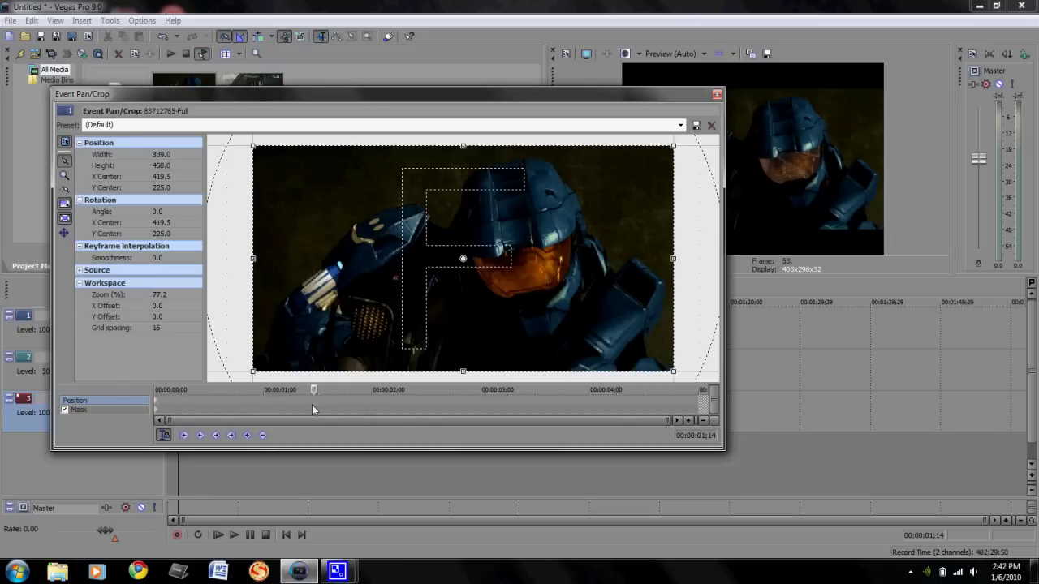
left_click(248, 435)
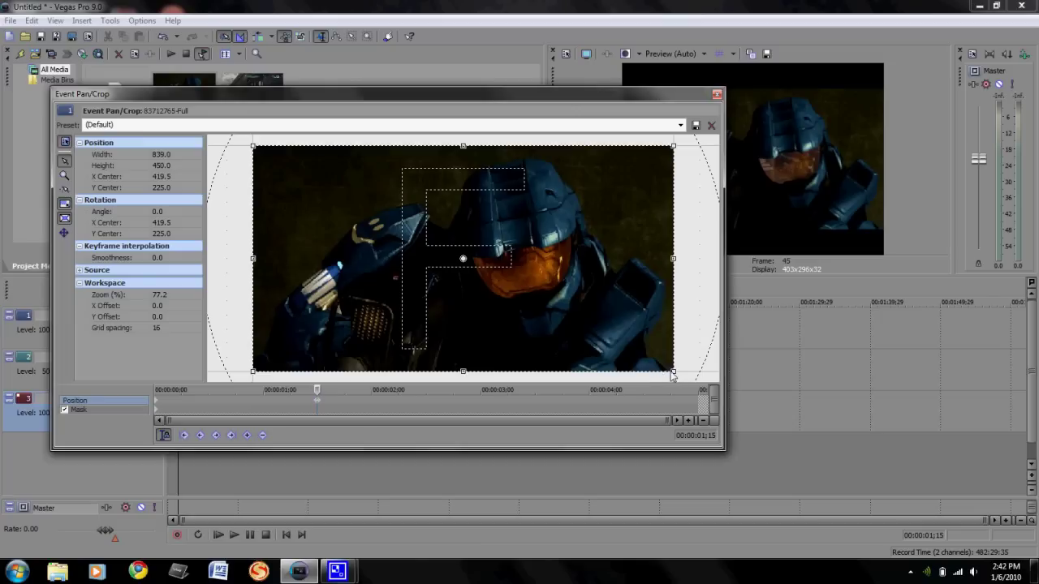
left_click_drag(674, 372, 650, 368)
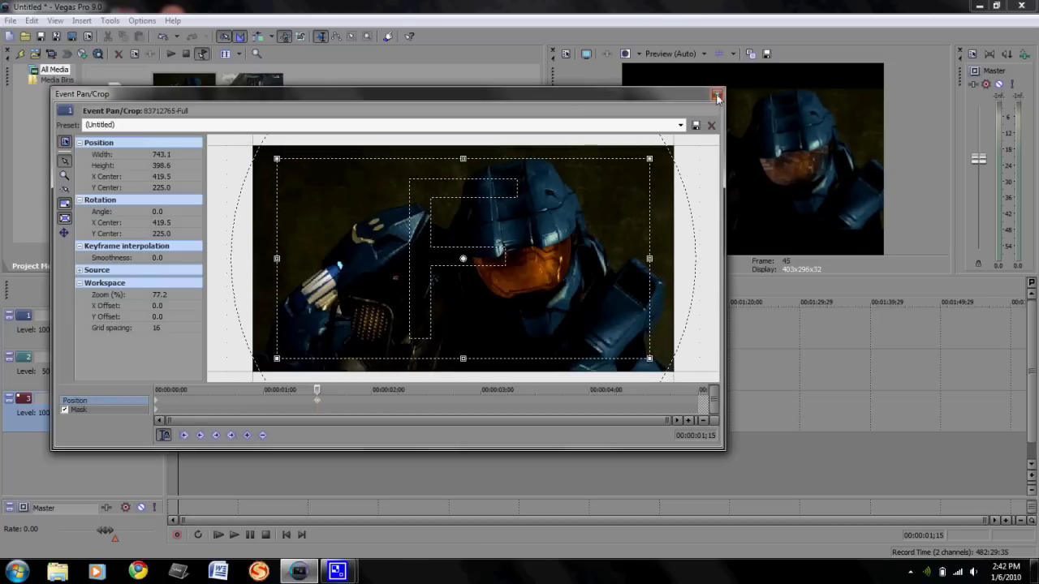
Add keyframes at 1;23 and 2;00, centring and shrinking the crop tightly on the visor.
left_click_drag(318, 388, 346, 391)
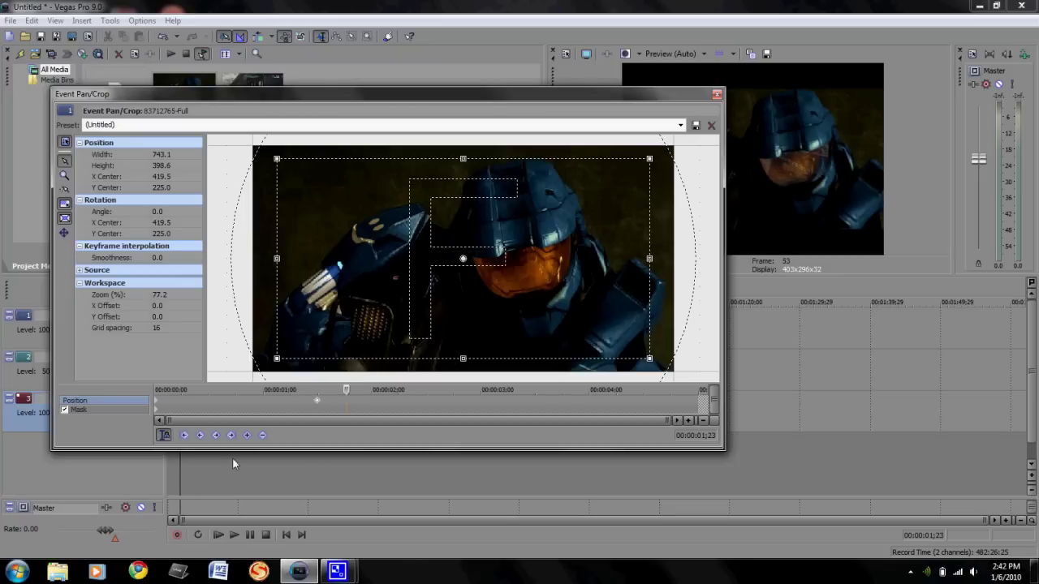
left_click(247, 435)
left_click_drag(347, 389, 373, 392)
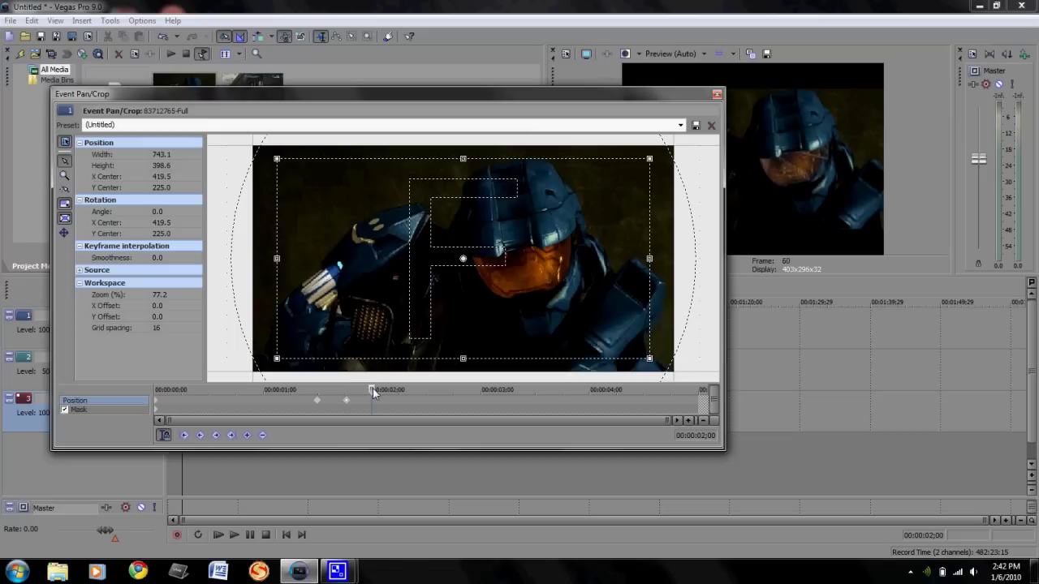
left_click(247, 435)
left_click_drag(521, 306, 583, 313)
left_click_drag(713, 367, 528, 278)
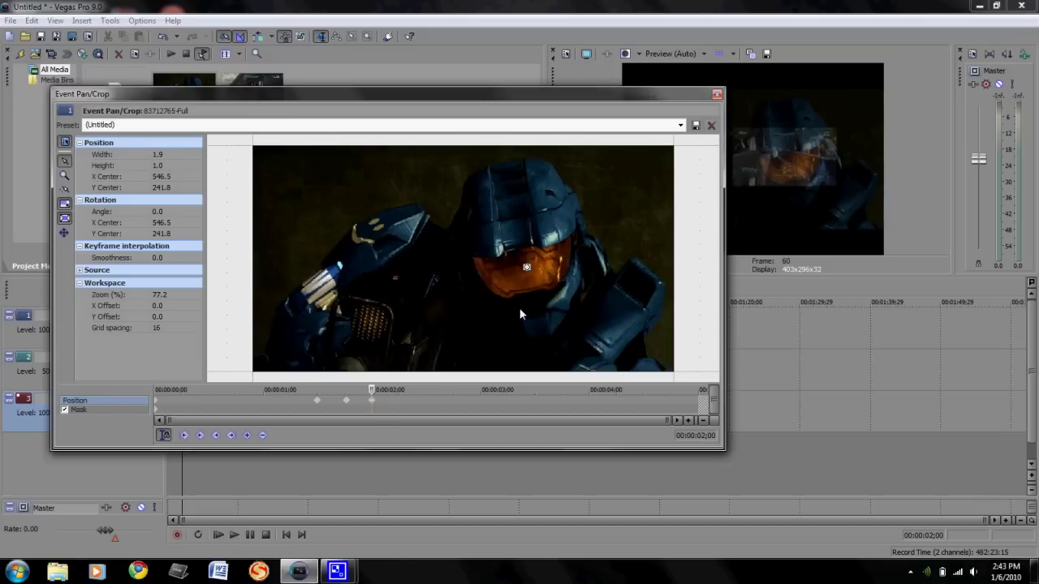
Scrub through the keyframes to check the visor zoom, then return to the start.
left_click(283, 406)
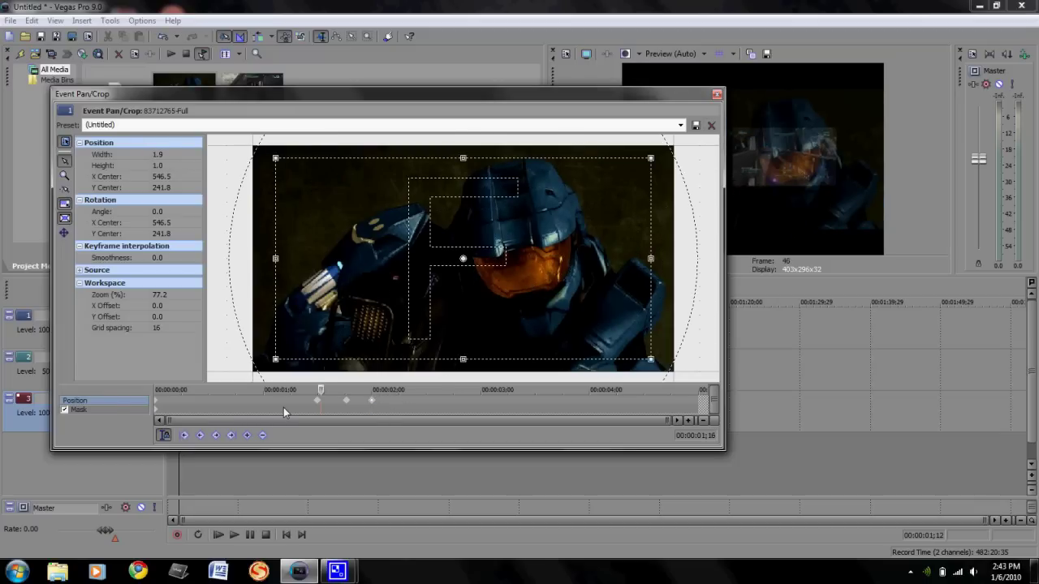
left_click(185, 409)
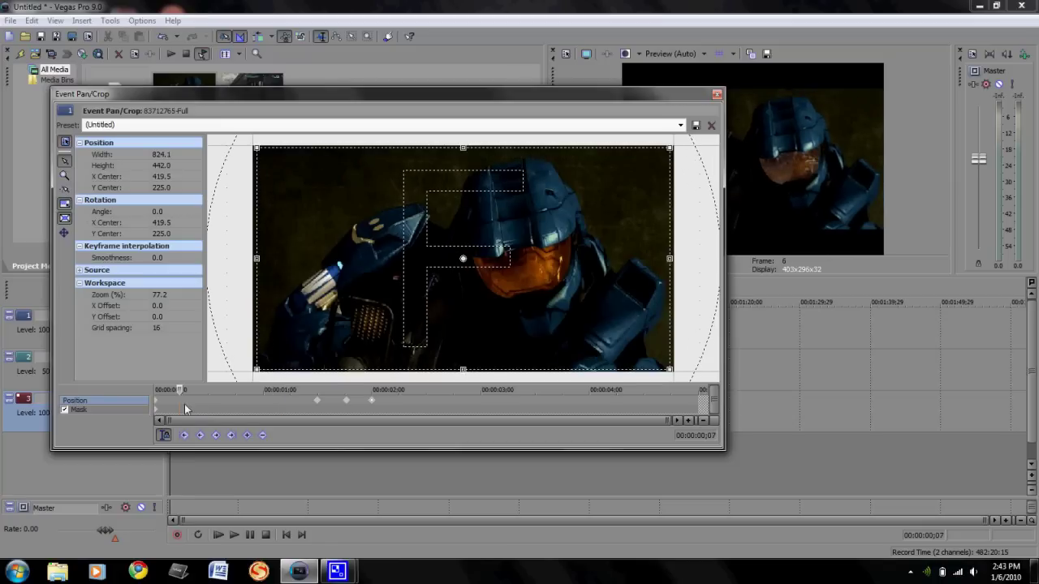
left_click(230, 404)
left_click(340, 397)
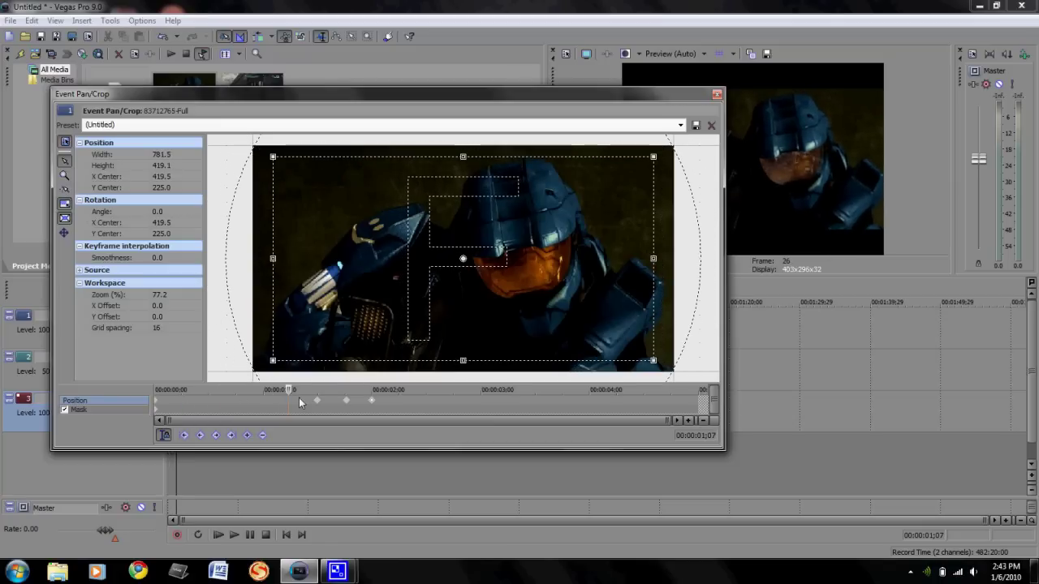
left_click(350, 392)
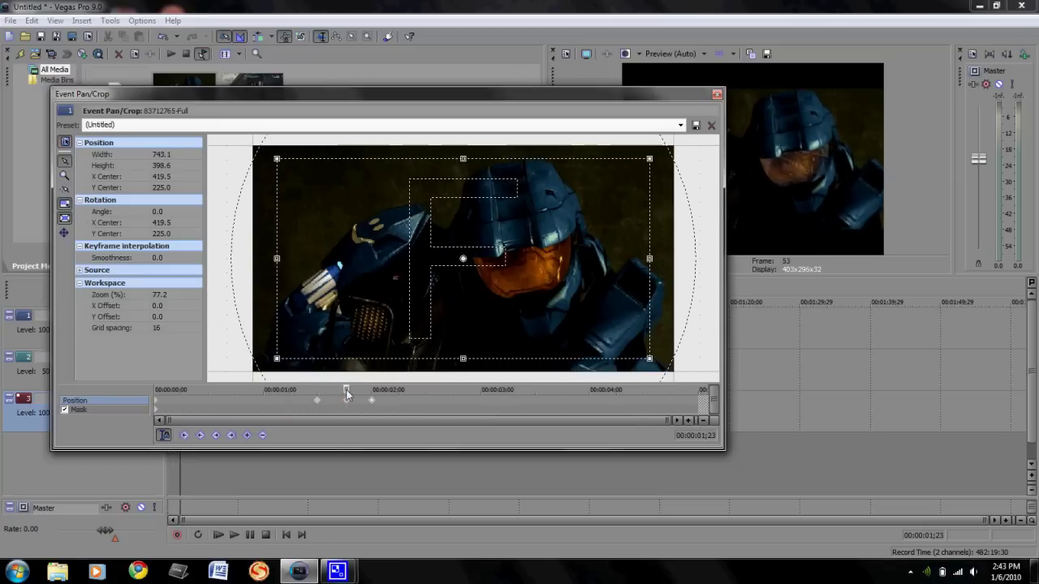
left_click(372, 391)
left_click_drag(375, 395, 114, 357)
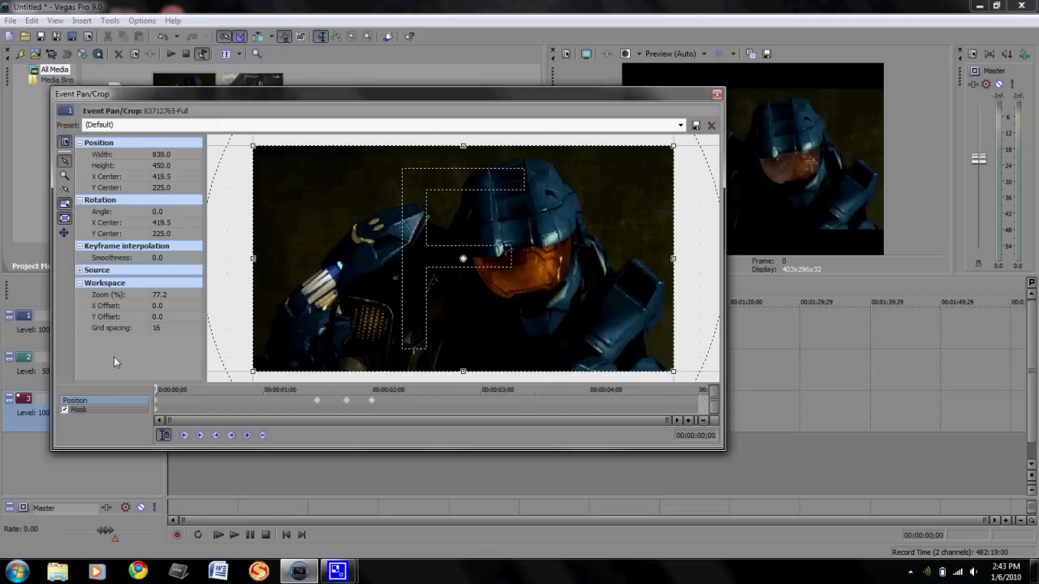
Copy the zoom keyframes from the top Spartan picture's pan/crop settings.
left_click(716, 96)
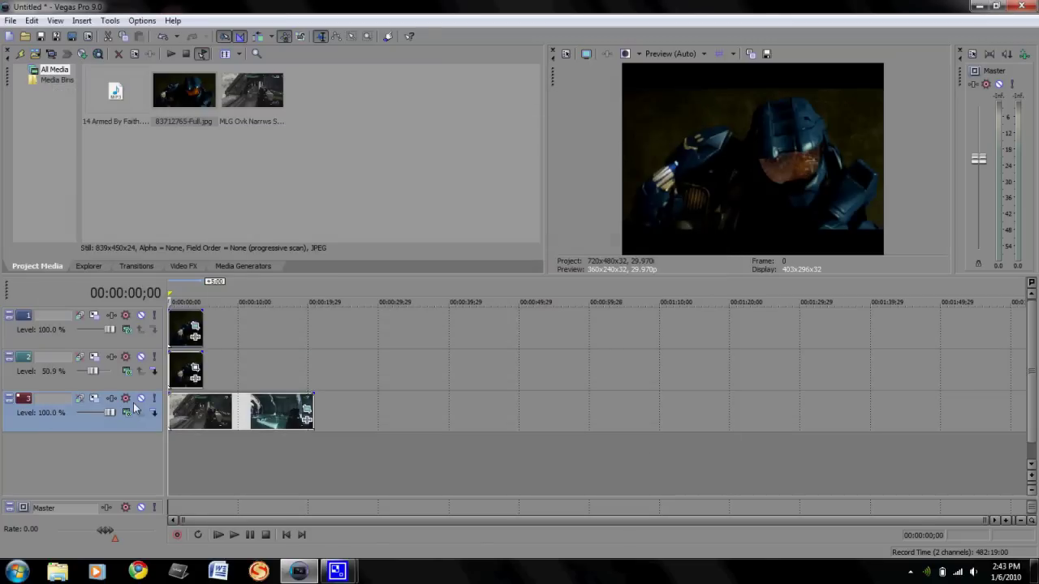
left_click(196, 329)
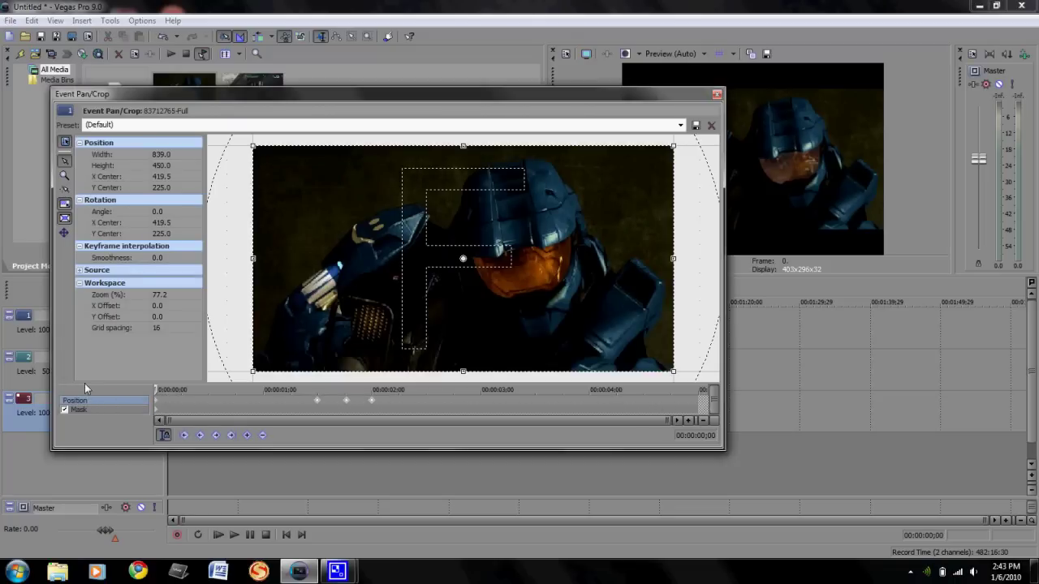
right_click(346, 400)
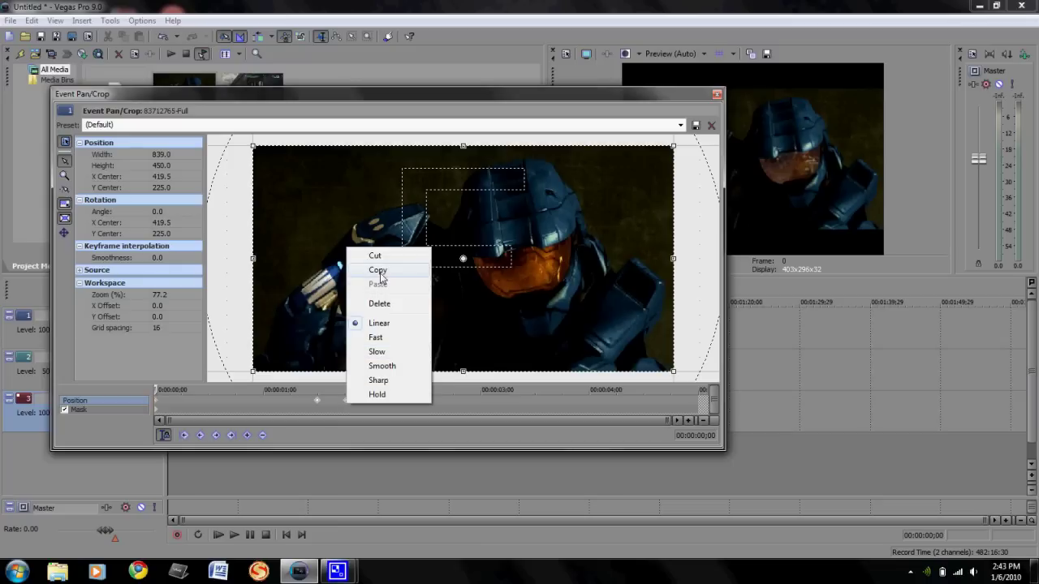
left_click(379, 271)
left_click(716, 94)
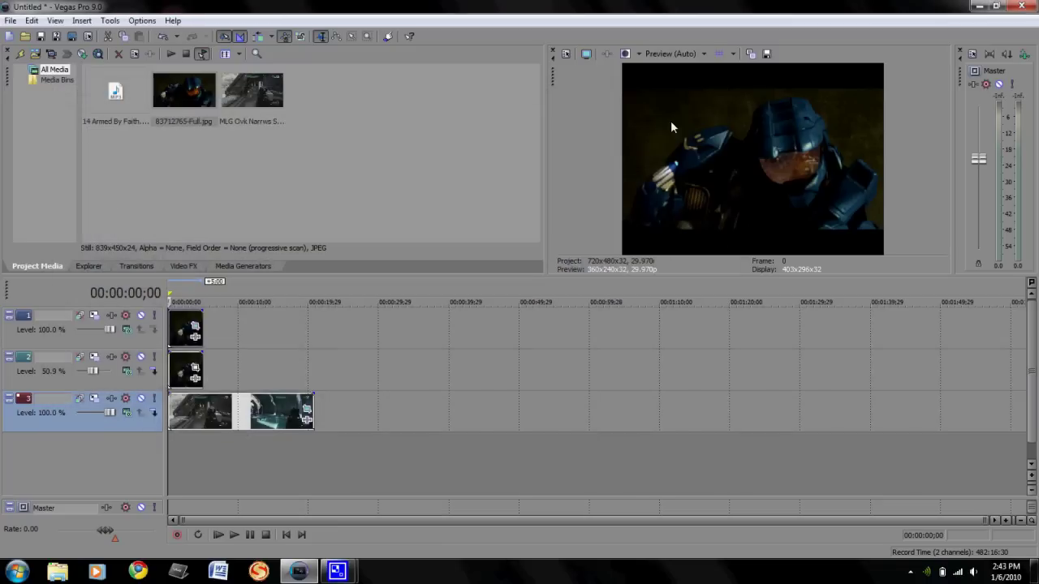
Paste the copied zoom keyframes onto the second Spartan picture on track 2.
left_click(195, 368)
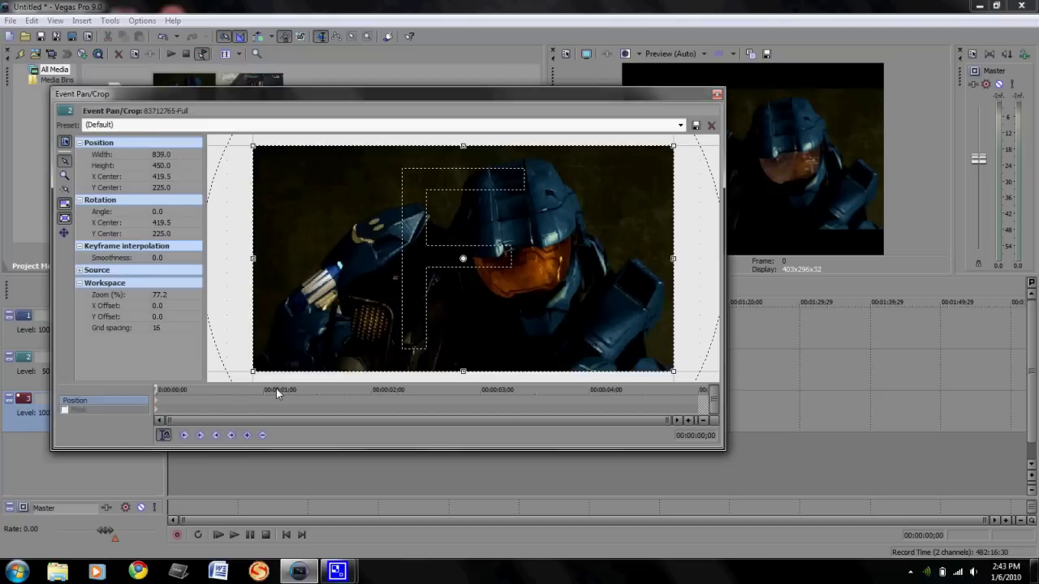
right_click(299, 399)
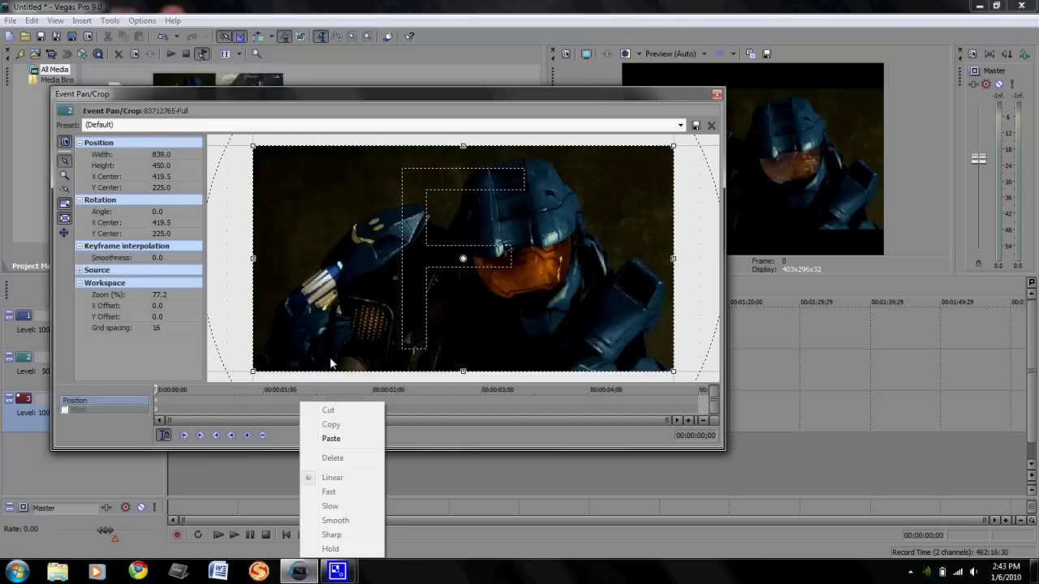
left_click(331, 439)
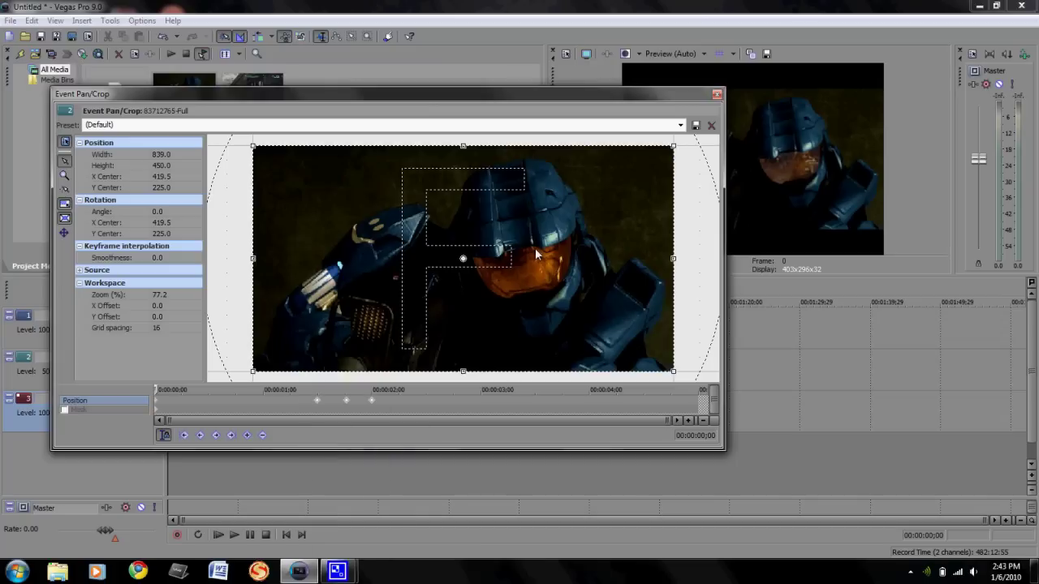
left_click(717, 95)
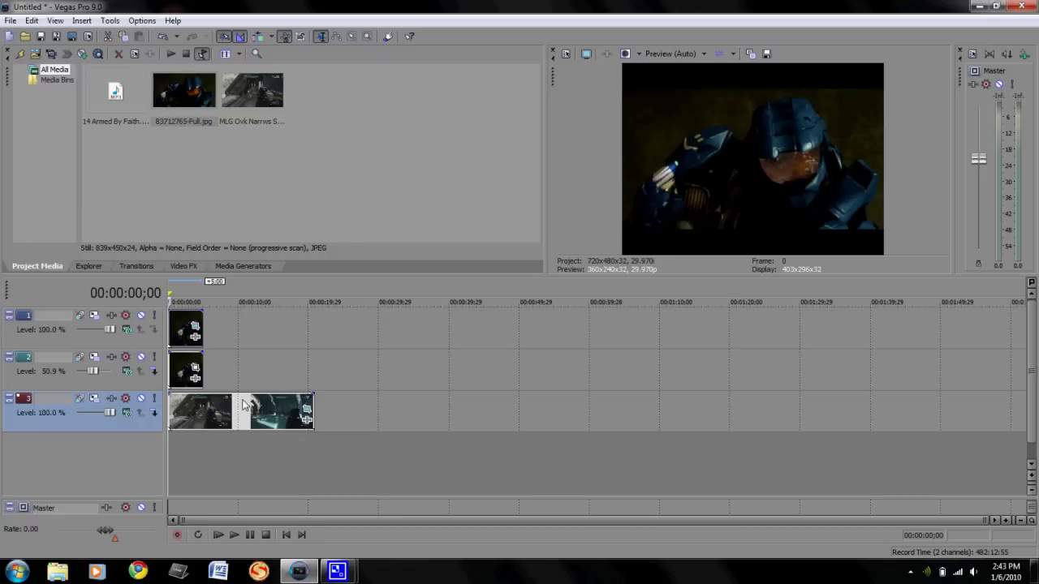
Trim the track 1 and track 2 Spartan picture clips to end at the 00:00:02;00 keyframe.
left_click(196, 328)
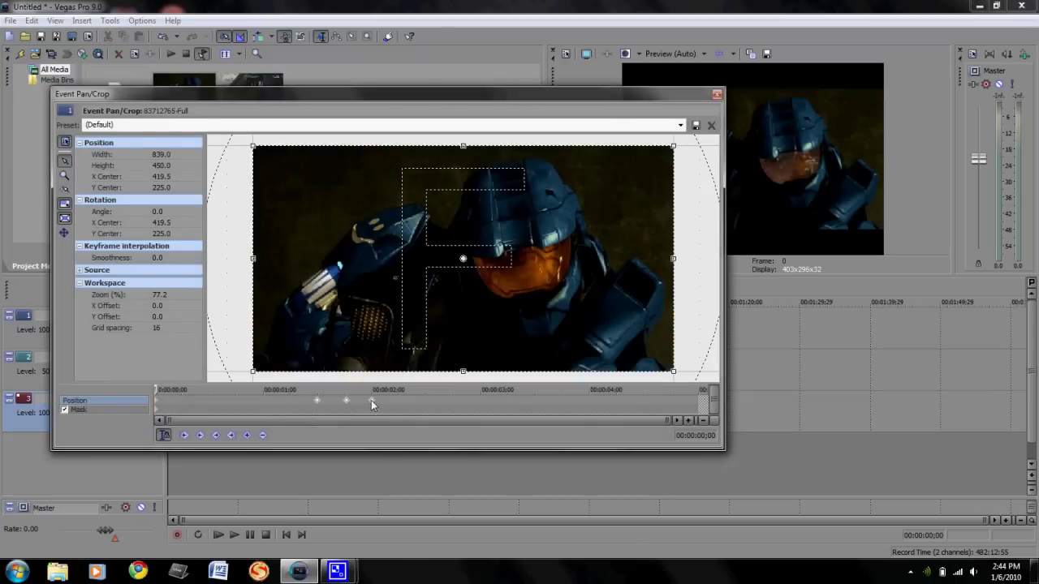
left_click(372, 402)
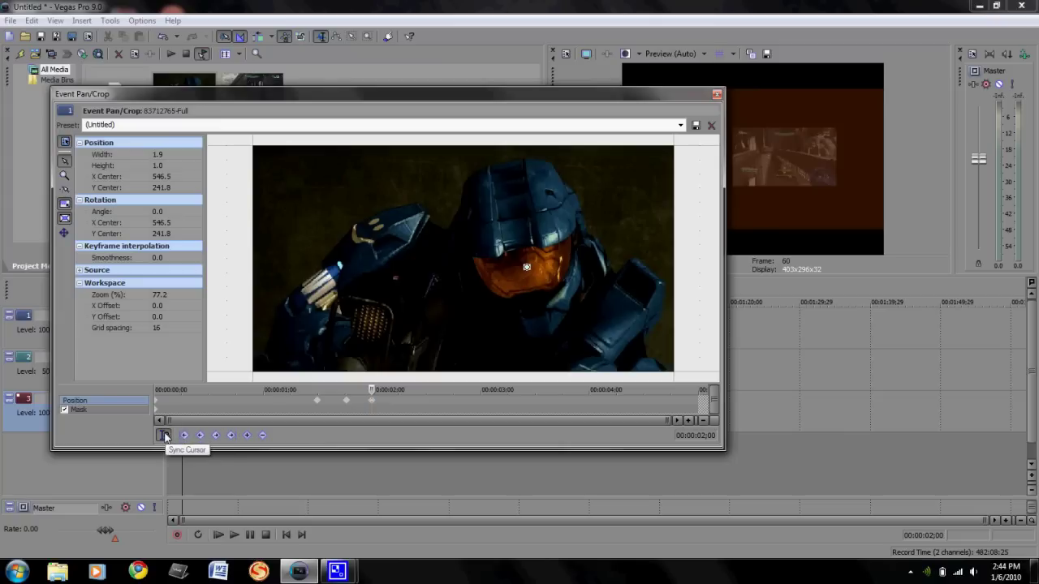
left_click(164, 436)
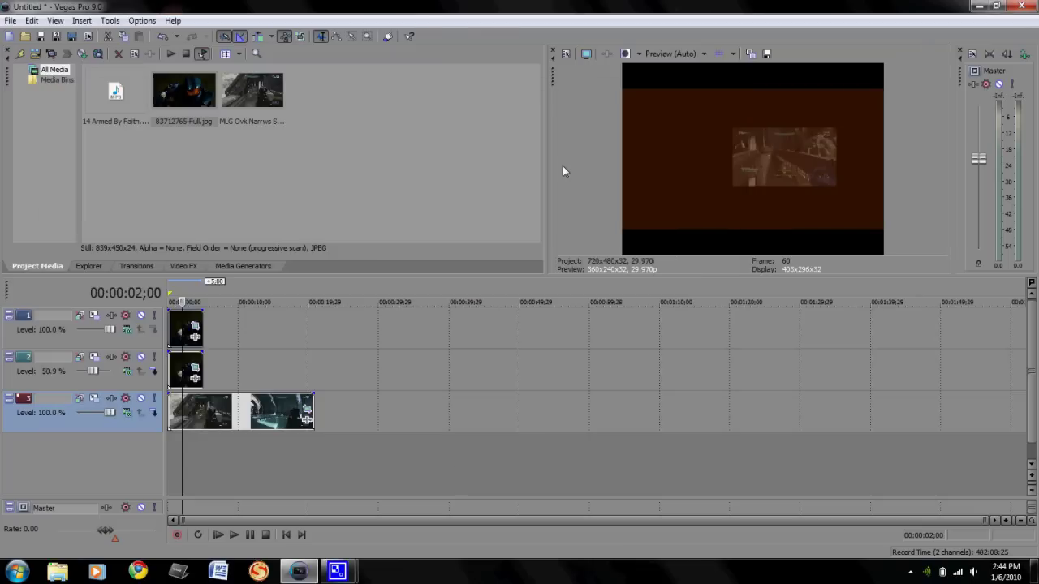
left_click(717, 94)
left_click(181, 325)
left_click_drag(202, 361, 183, 358)
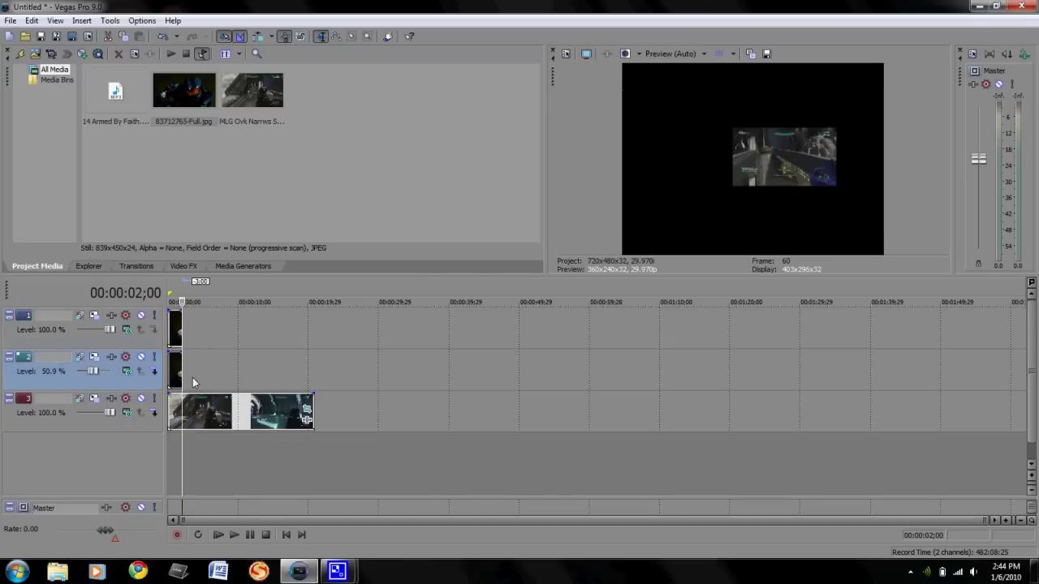
Preview the zoom from the project start, then open the gameplay clip's pan/crop settings.
left_click(288, 536)
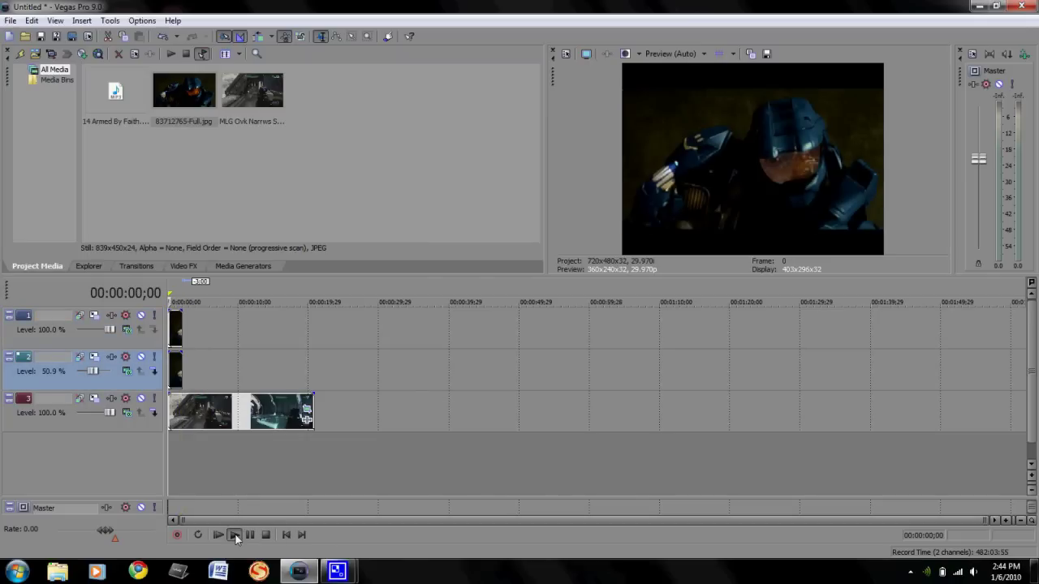
left_click(234, 536)
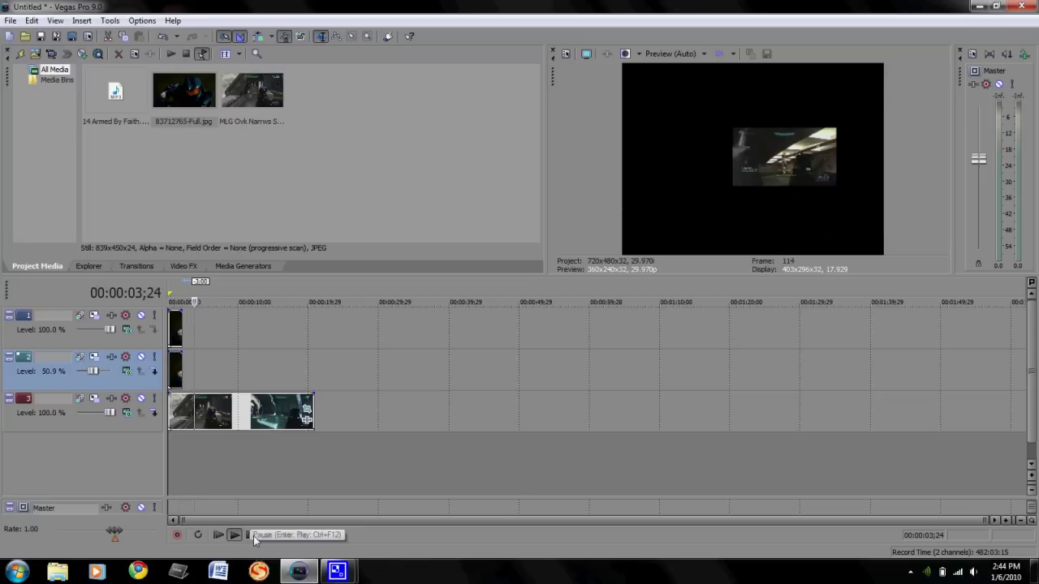
left_click(250, 535)
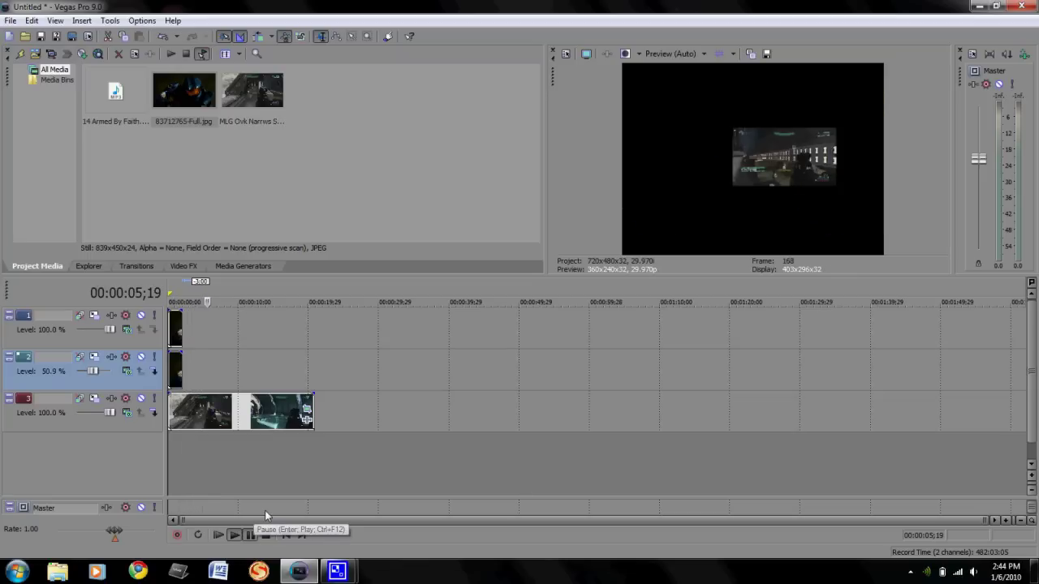
left_click(309, 412)
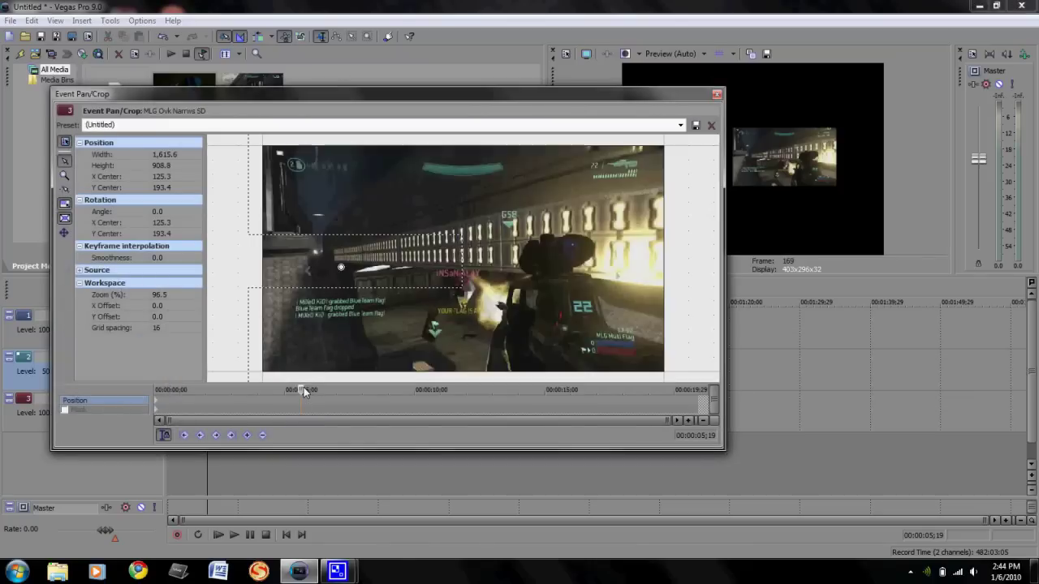
Add a position keyframe holding the small visor framing at 00:00:01;23.
left_click_drag(303, 393, 210, 398)
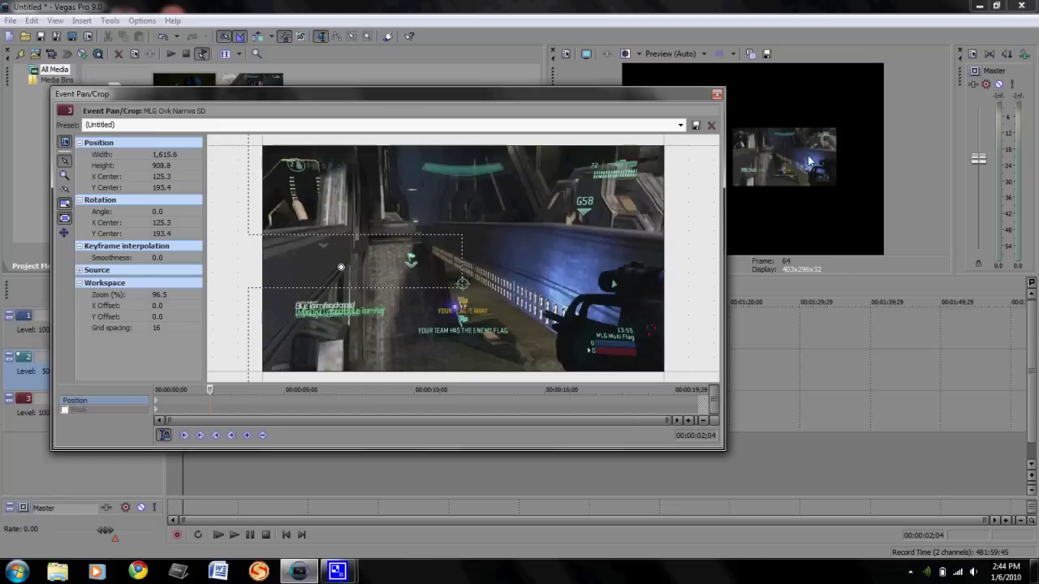
key("Left")
key("Left")
key("Left")
key("Left")
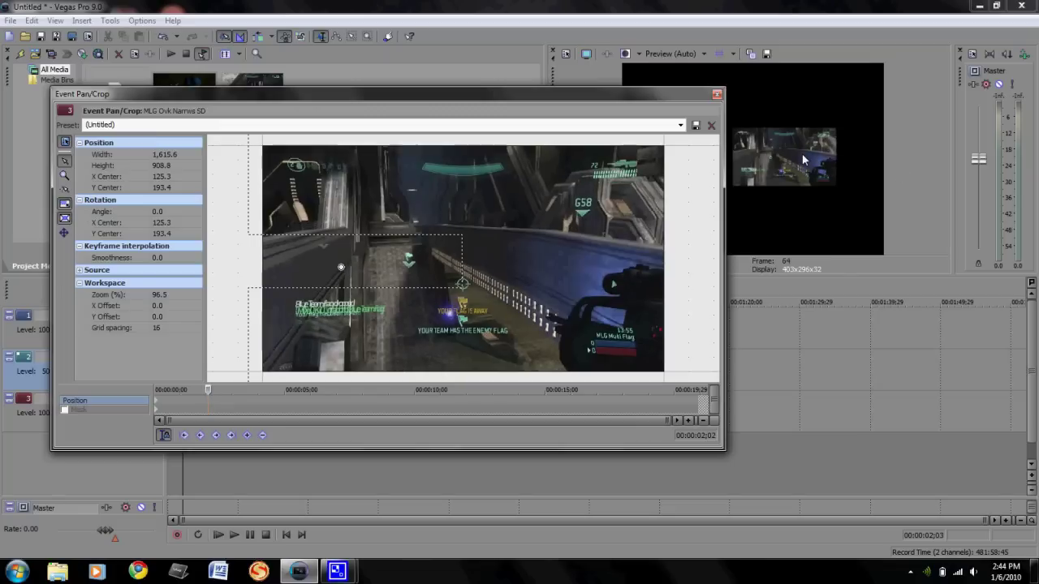
key("Left")
key("Left")
key("Left")
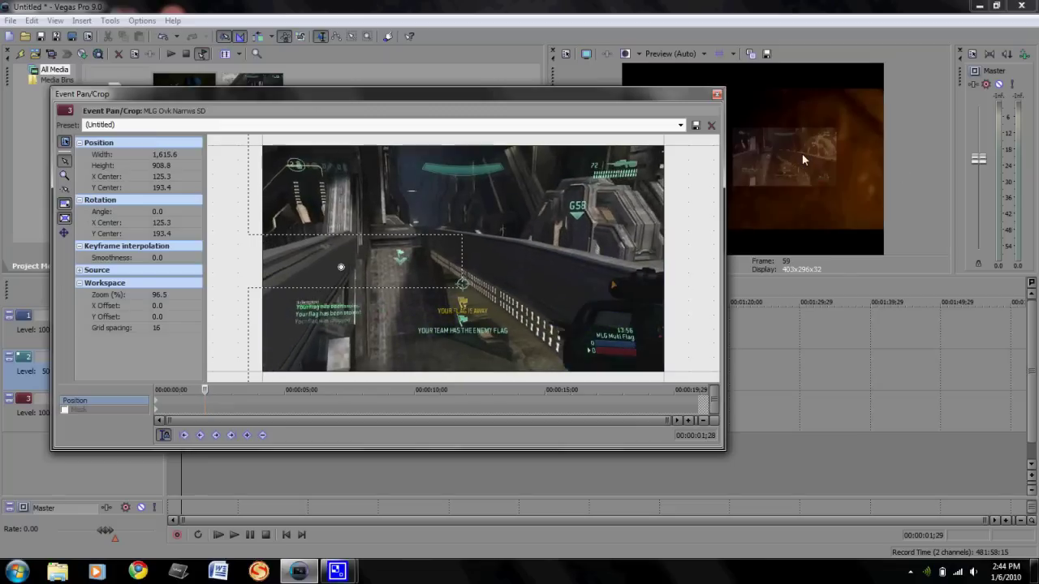
key("Left")
key("Left")
key("Left")
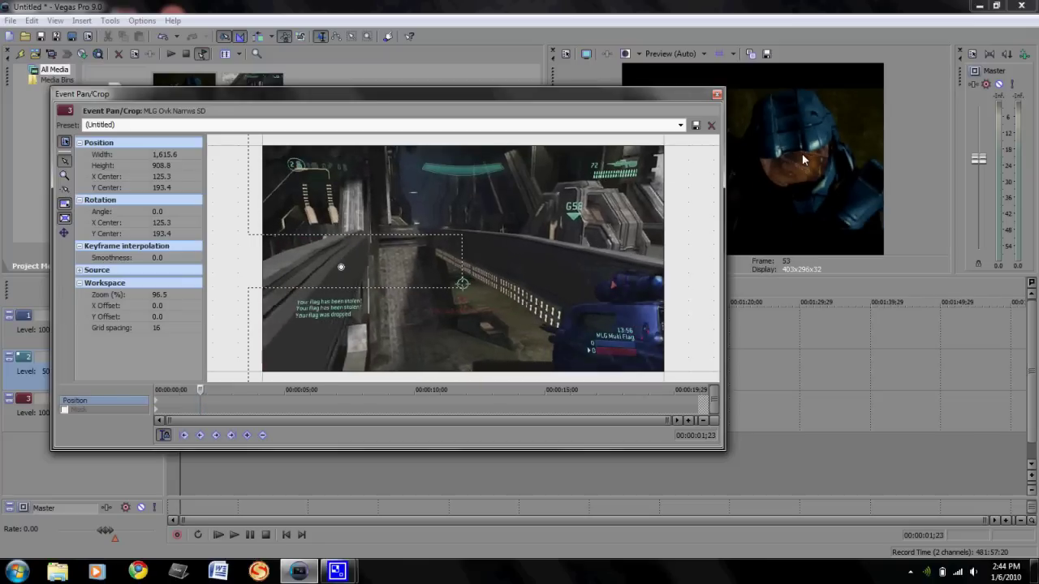
key("Right")
left_click(248, 435)
Add a 00:00:02;00 keyframe and restore the gameplay framing to full frame.
key("Right")
key("Right")
key("Right")
key("Right")
key("Right")
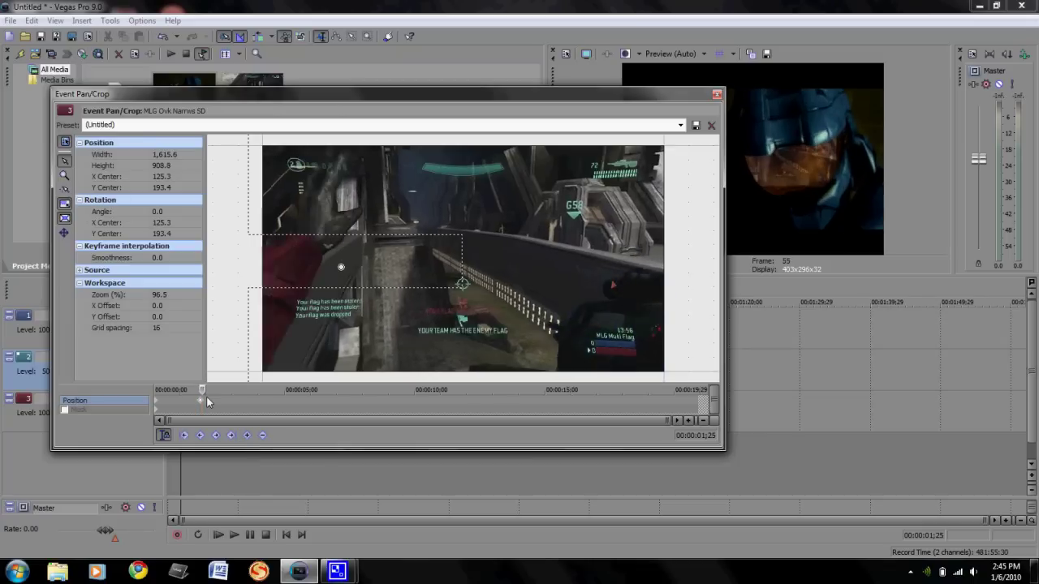
key("Right")
key("Right")
key("Right")
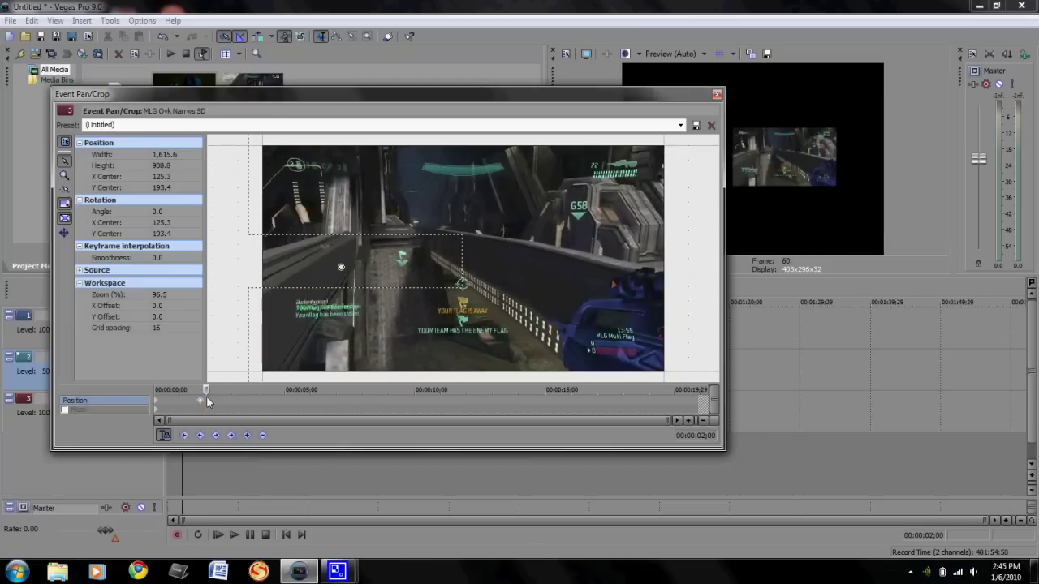
left_click(246, 435)
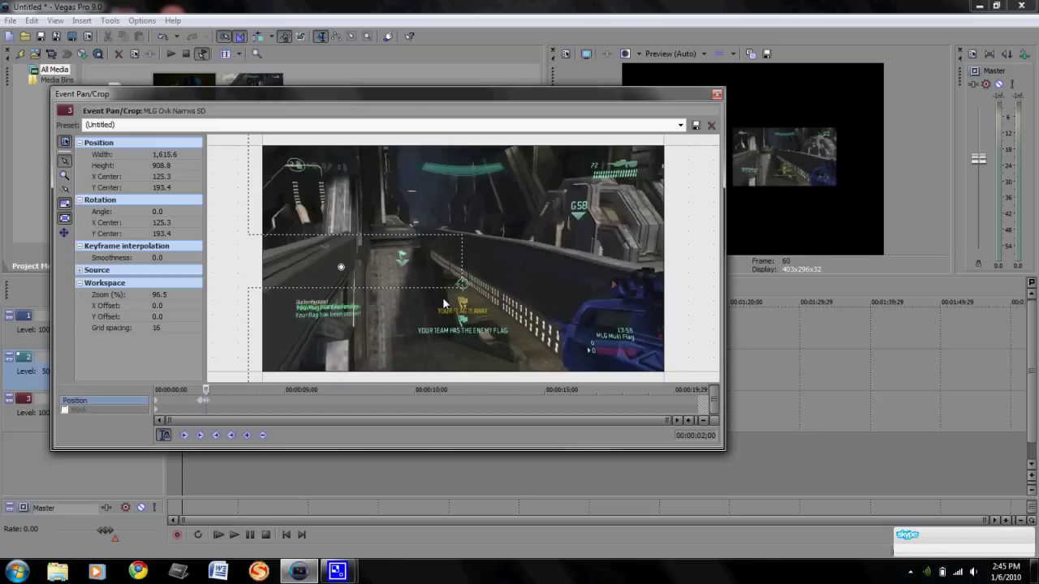
right_click(462, 287)
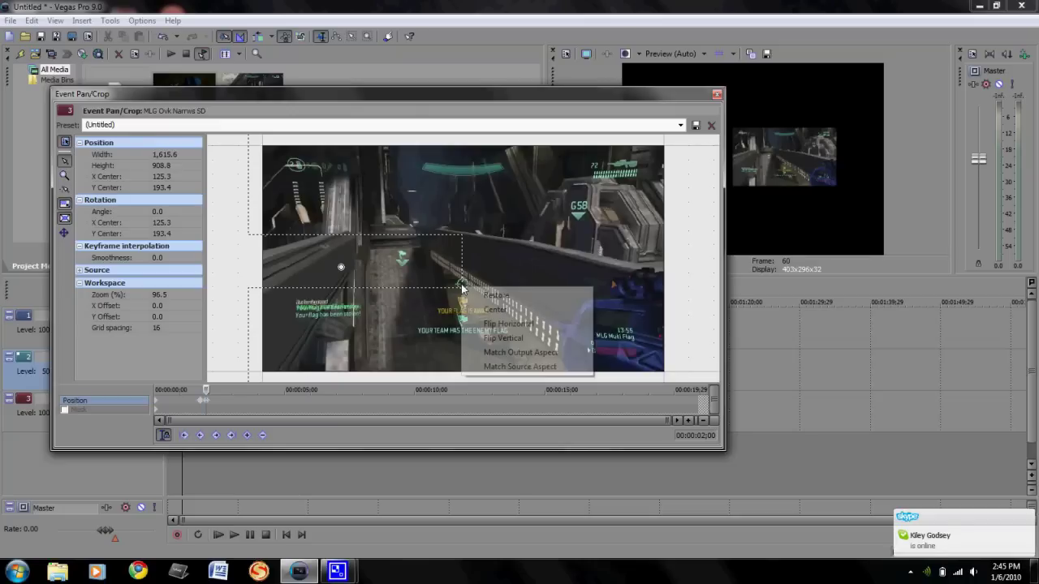
left_click(501, 299)
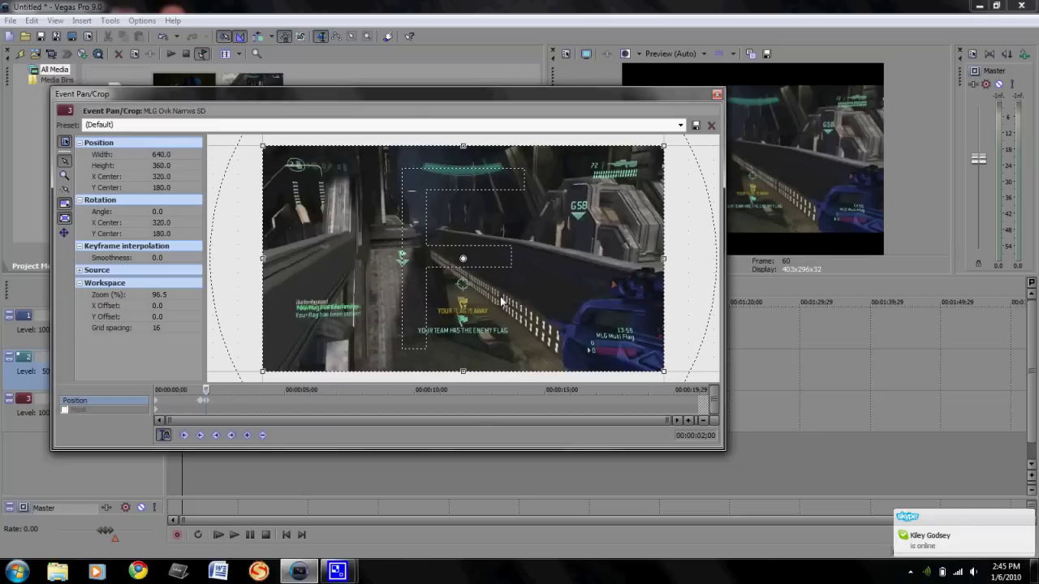
Close the gameplay pan/crop settings and preview the finished zoom transition from the start.
left_click(717, 97)
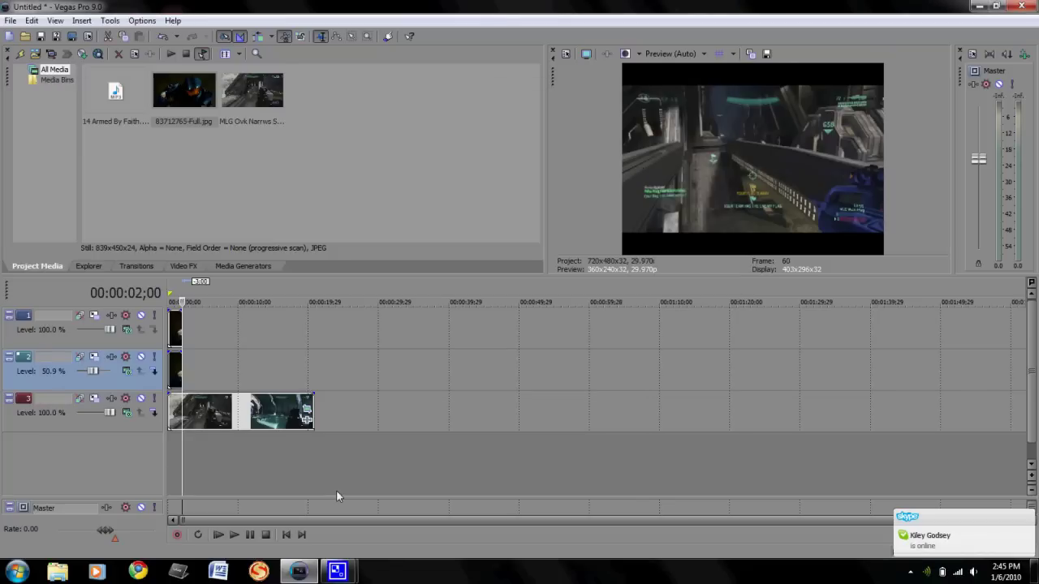
left_click(285, 535)
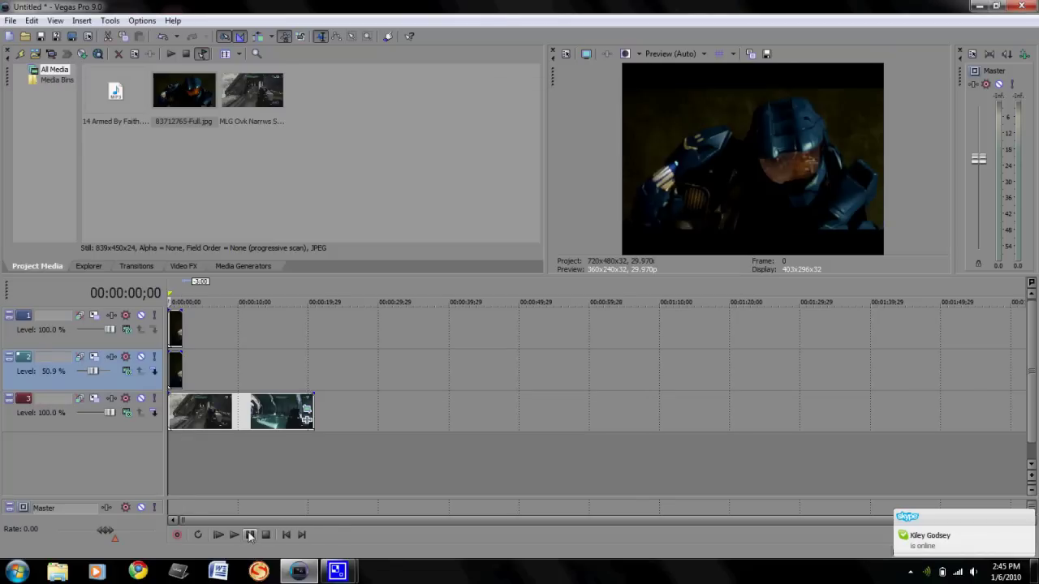
left_click(235, 536)
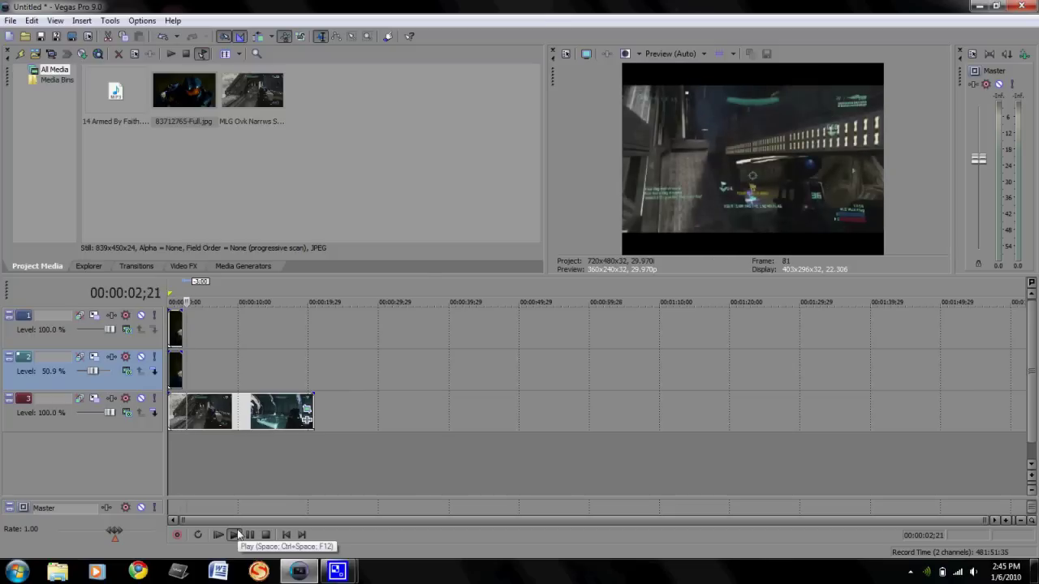
left_click(249, 535)
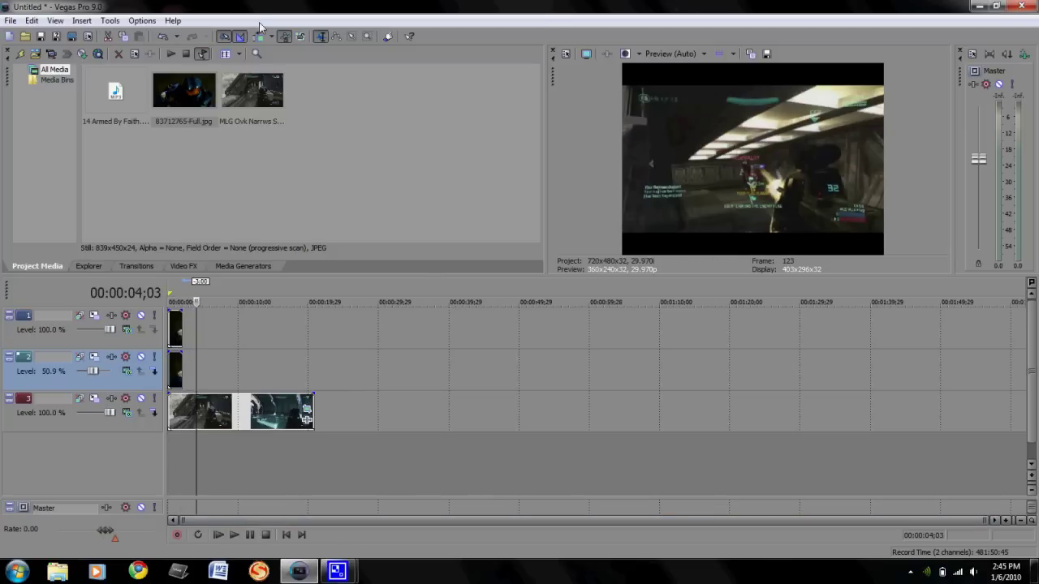
Add 14 Armed By Faith.mp3 on a new audio track and preview it from the start.
left_click(116, 90)
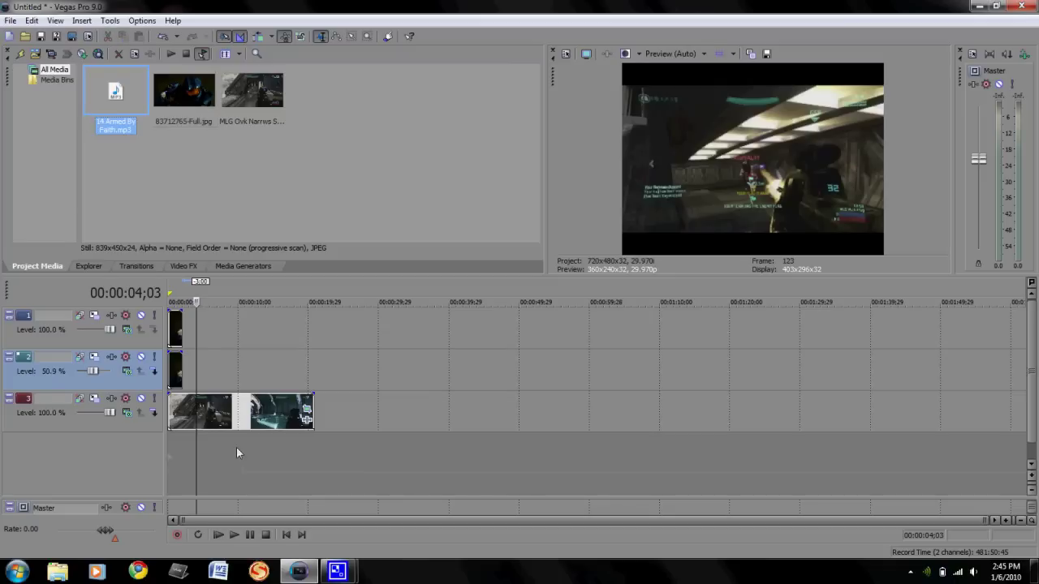
left_click_drag(236, 447, 162, 450)
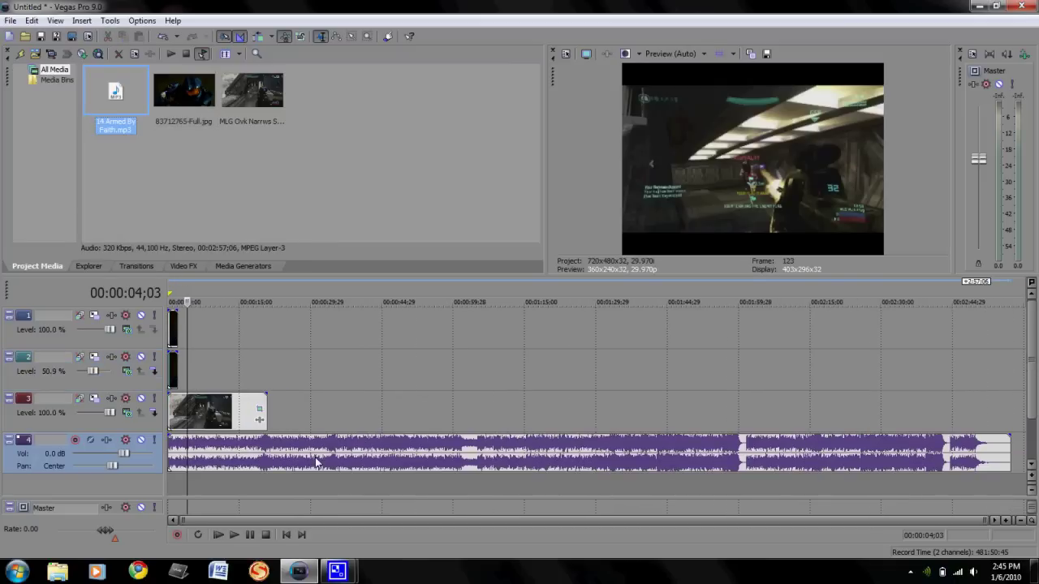
left_click(287, 535)
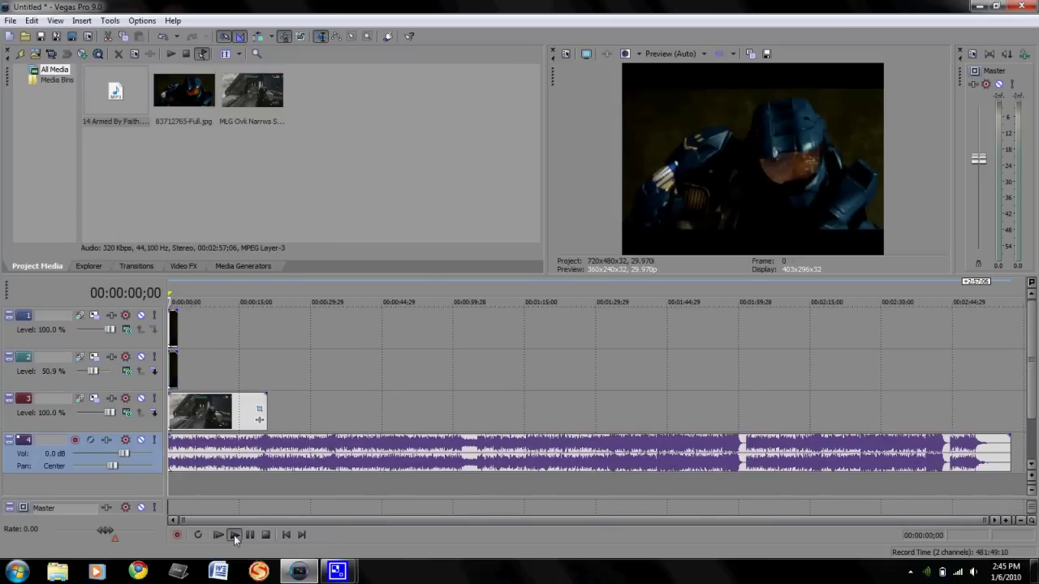
left_click(234, 535)
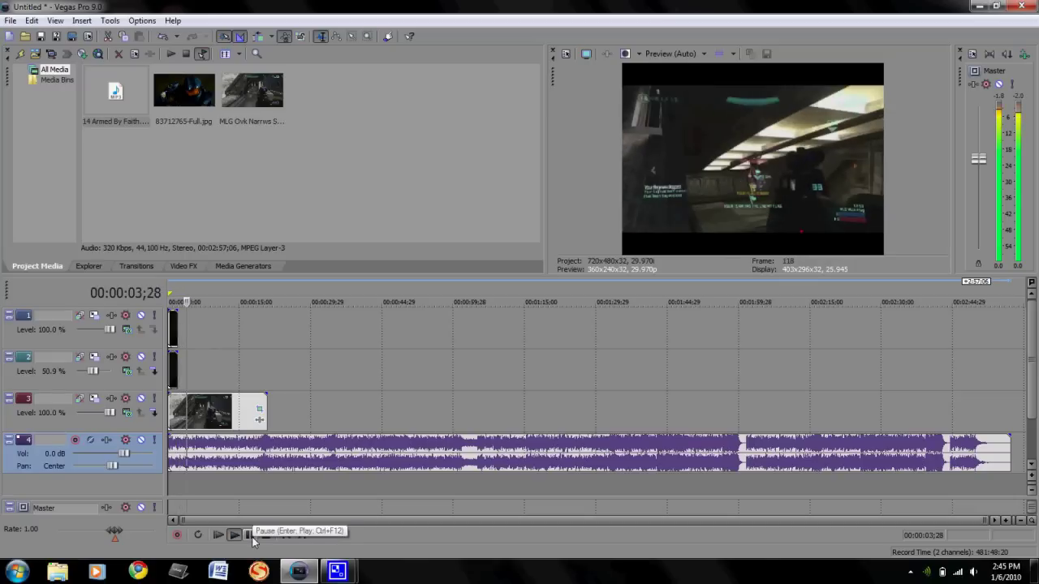
left_click(252, 538)
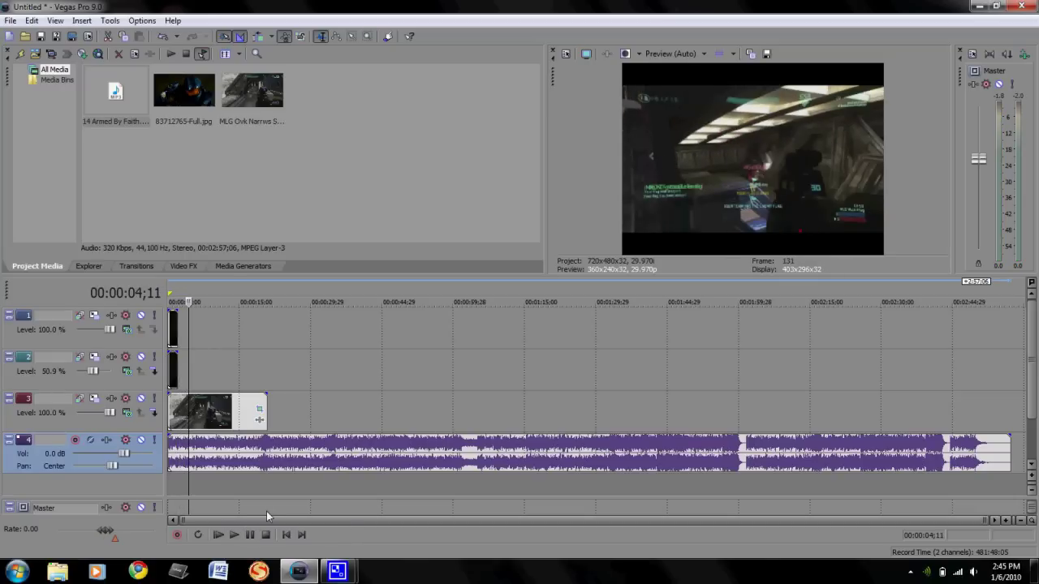